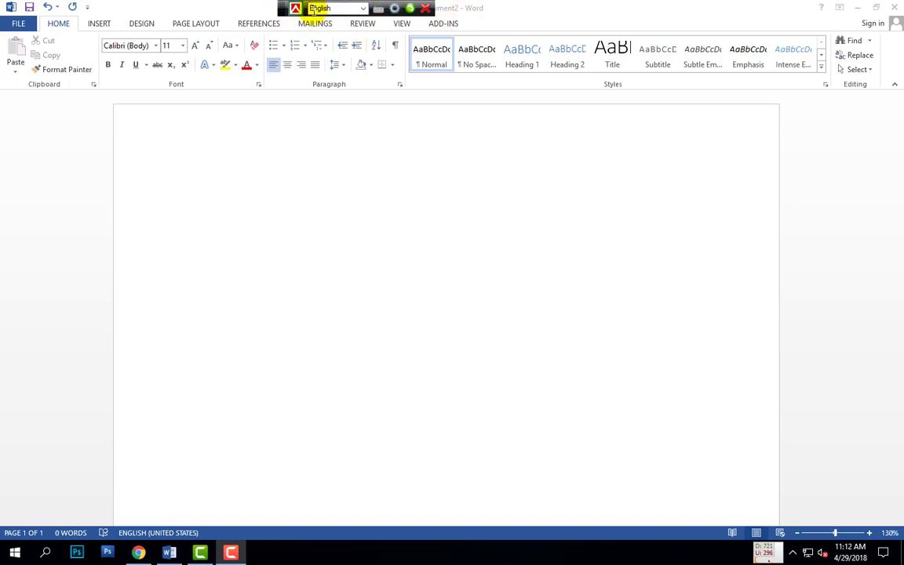
click(15, 553)
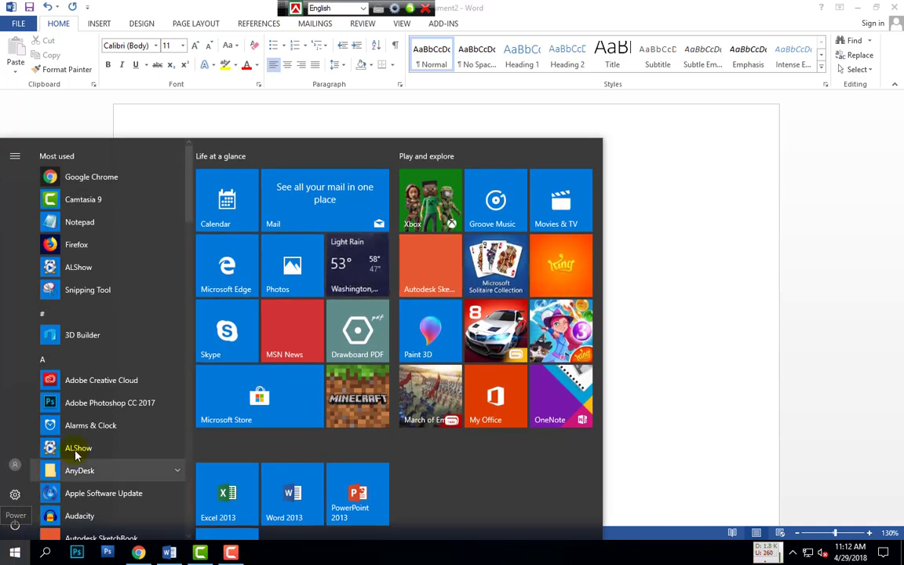
scroll(189, 179, down, 3)
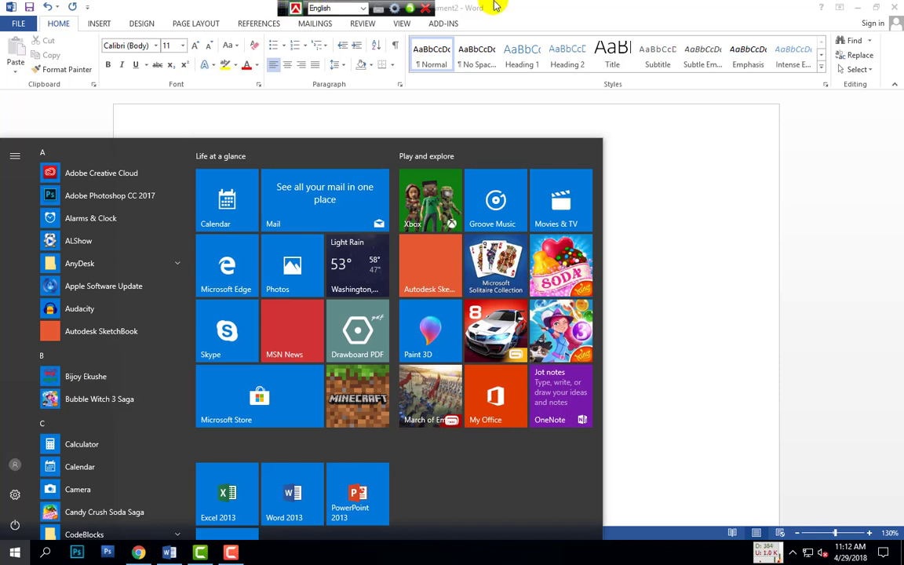
click(622, 150)
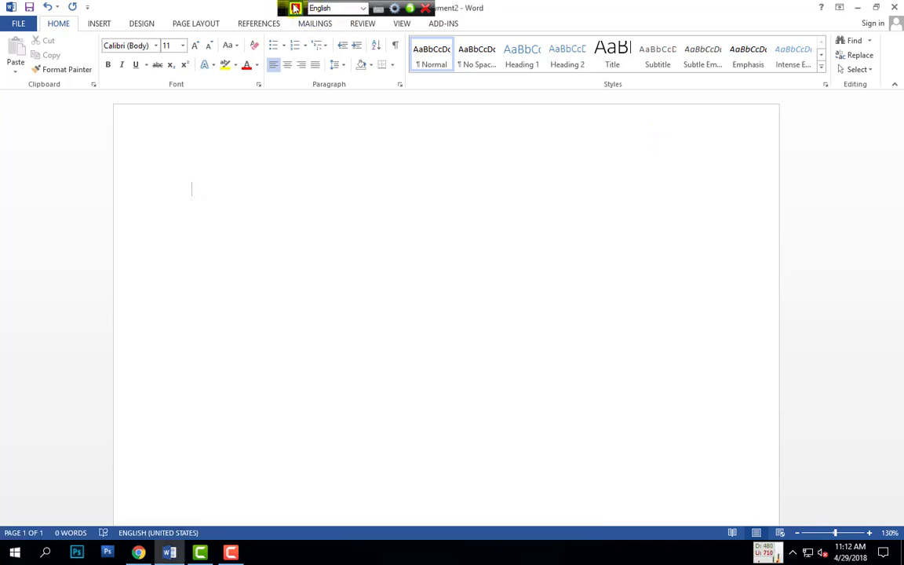
click(793, 553)
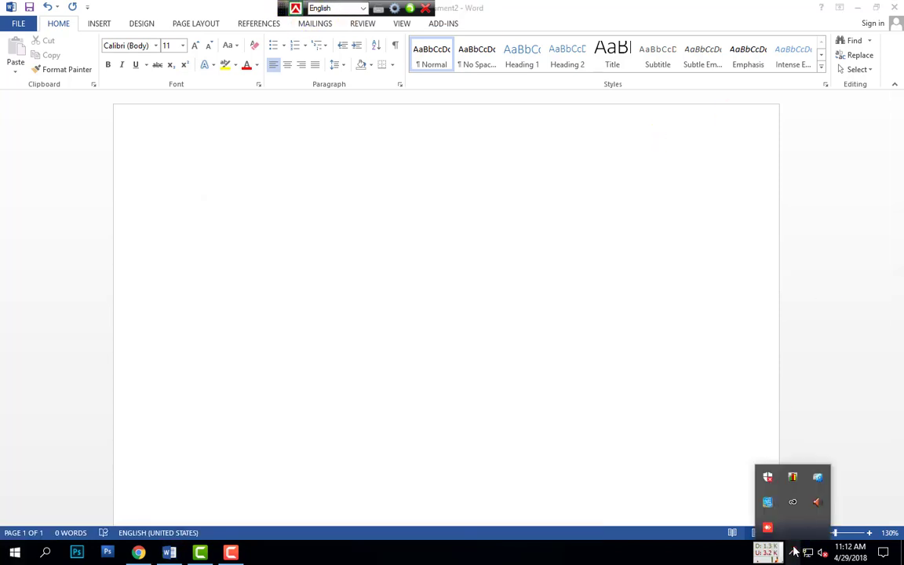
click(775, 504)
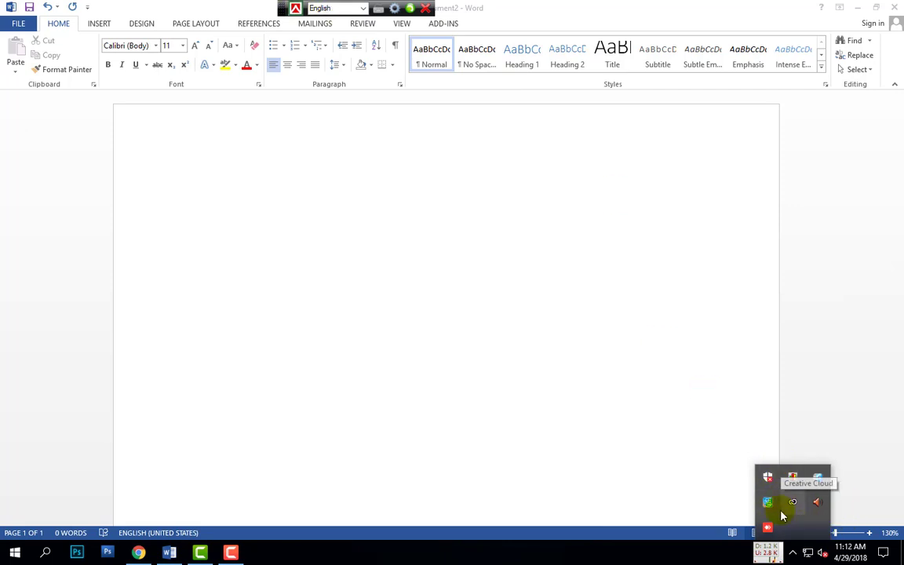
click(239, 267)
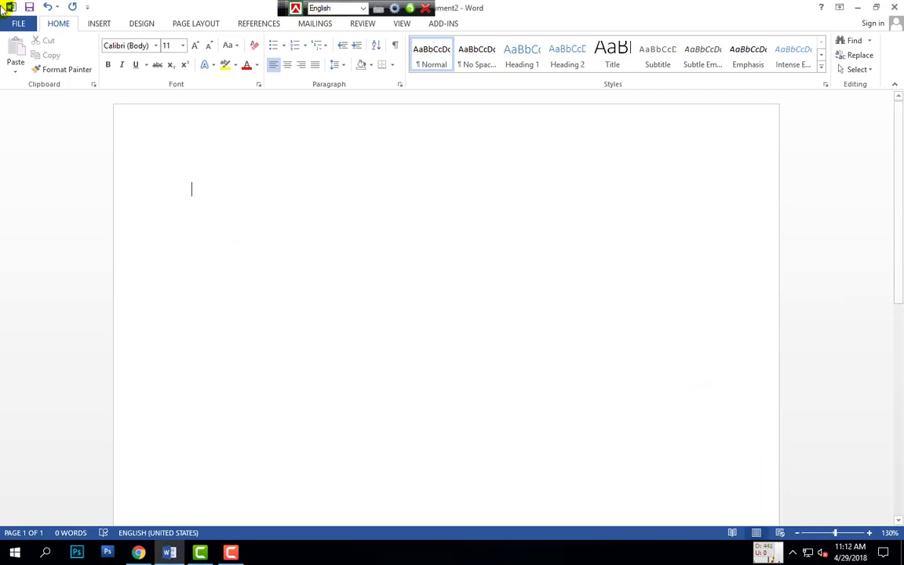
Insert the Bijoy keyboard layout picture from the Desktop folder into the blank document
click(100, 23)
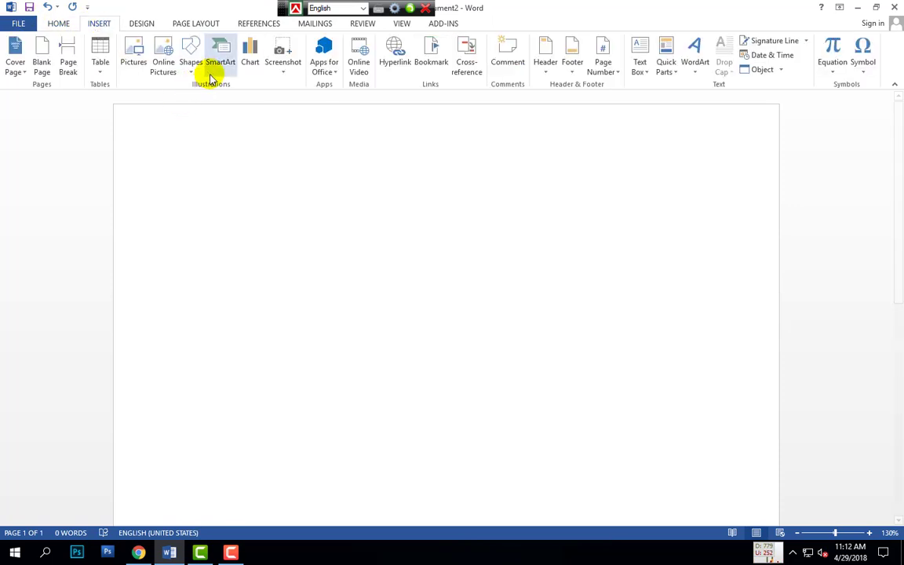
click(134, 55)
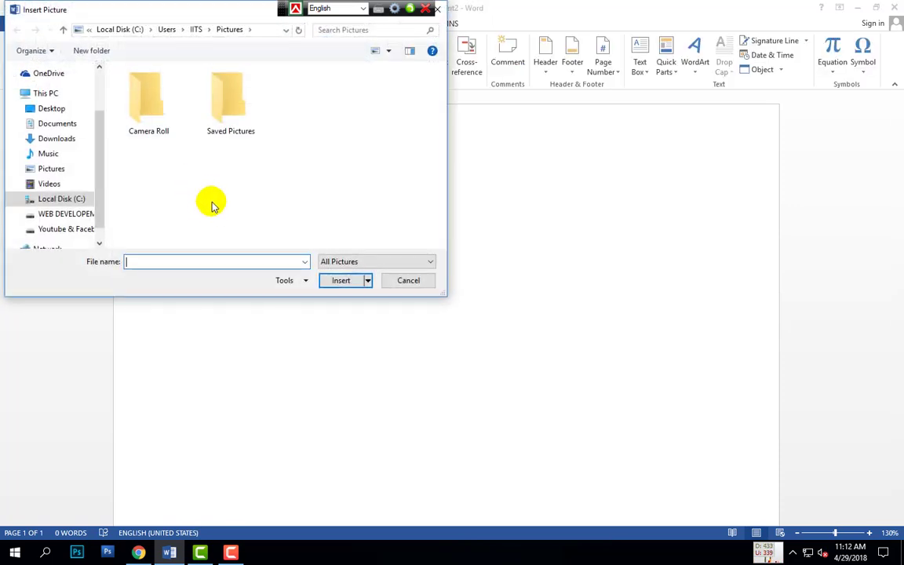
click(63, 110)
double_click(149, 196)
click(341, 281)
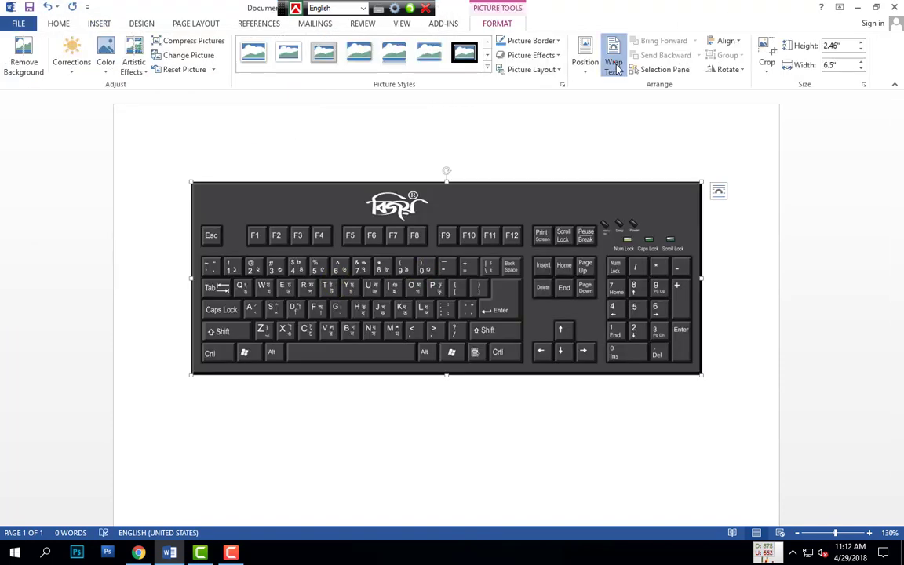
Set the keyboard picture's text wrapping to Behind Text and move it lower on the page, leaving room for text above
click(613, 61)
click(632, 115)
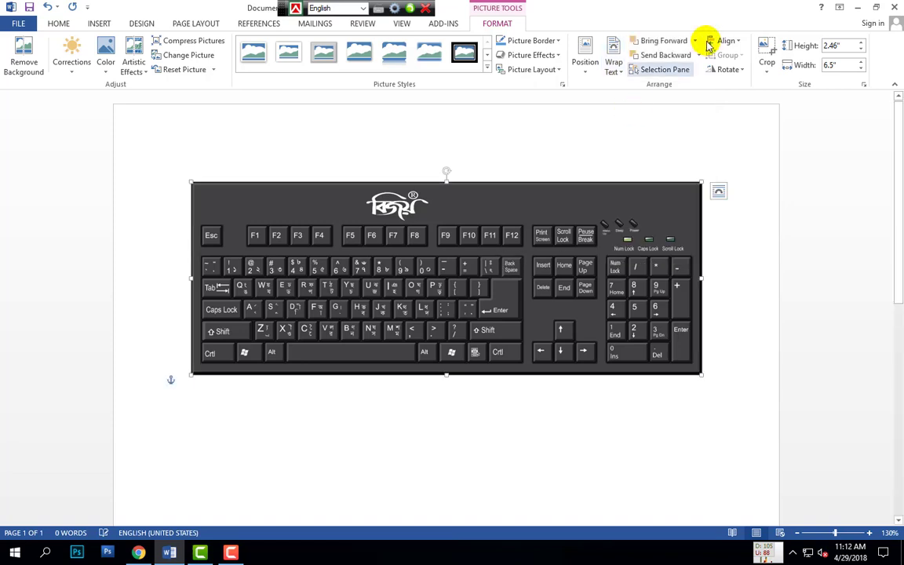
click(618, 72)
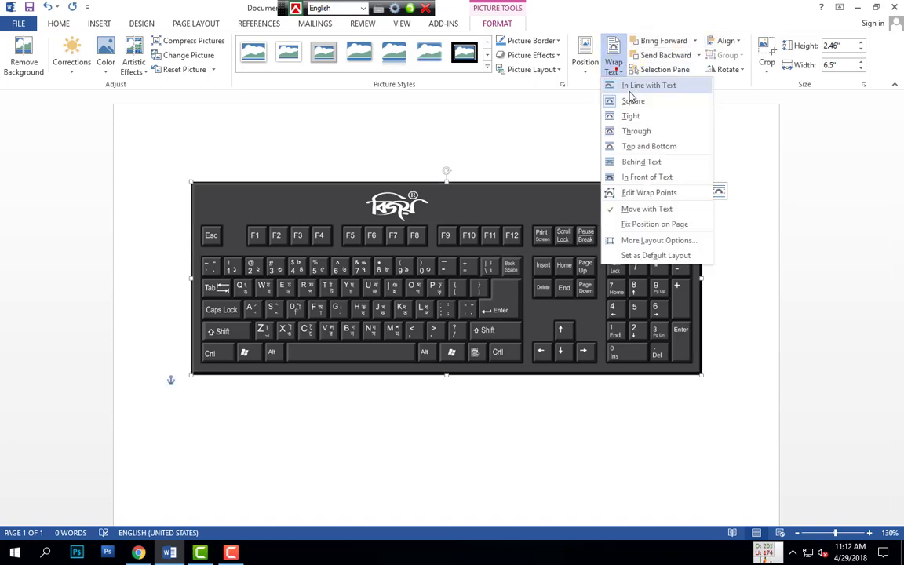
click(637, 160)
drag(515, 223, 511, 354)
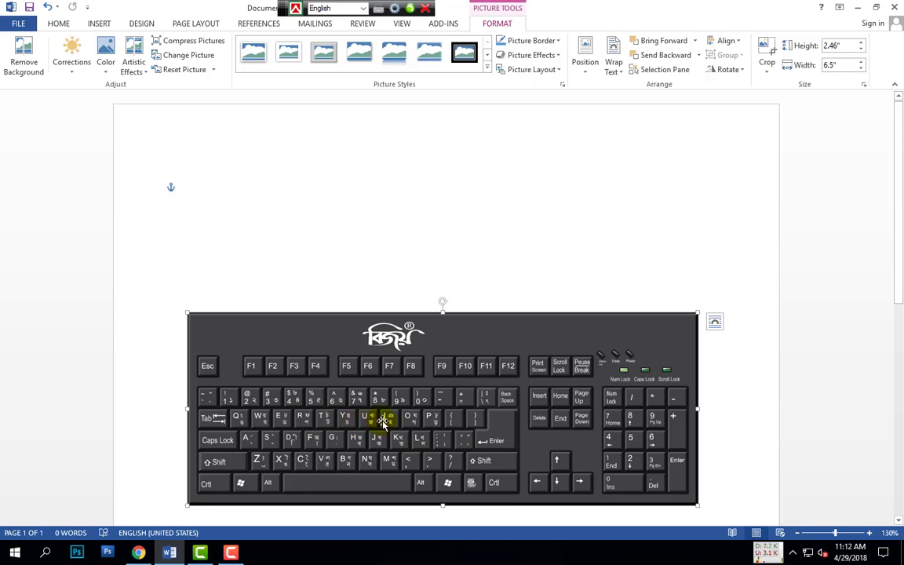
click(198, 182)
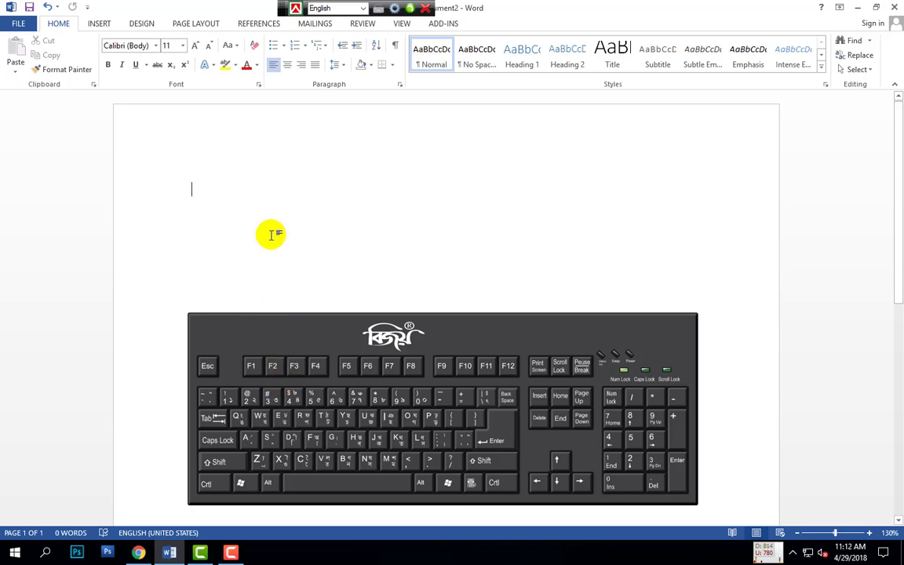
text(fgjdfk)
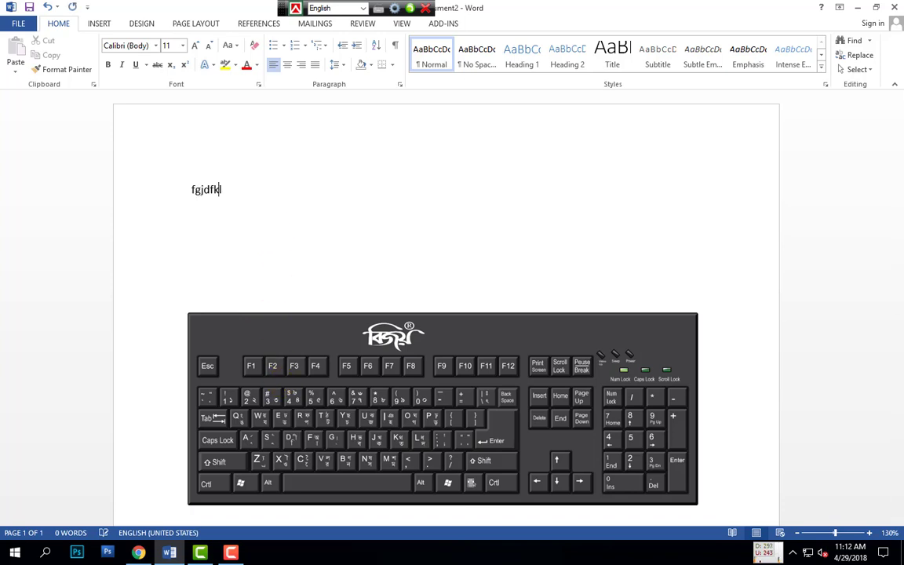
key(BackSpace)
key(BackSpace)
key(BackSpace)
key(BackSpace)
key(BackSpace)
key(BackSpace)
key(BackSpace)
key(BackSpace)
key(BackSpace)
key(BackSpace)
Increase the font size to 16 and enter the word "Imperial" on the first line
key(ctrl+shift+period)
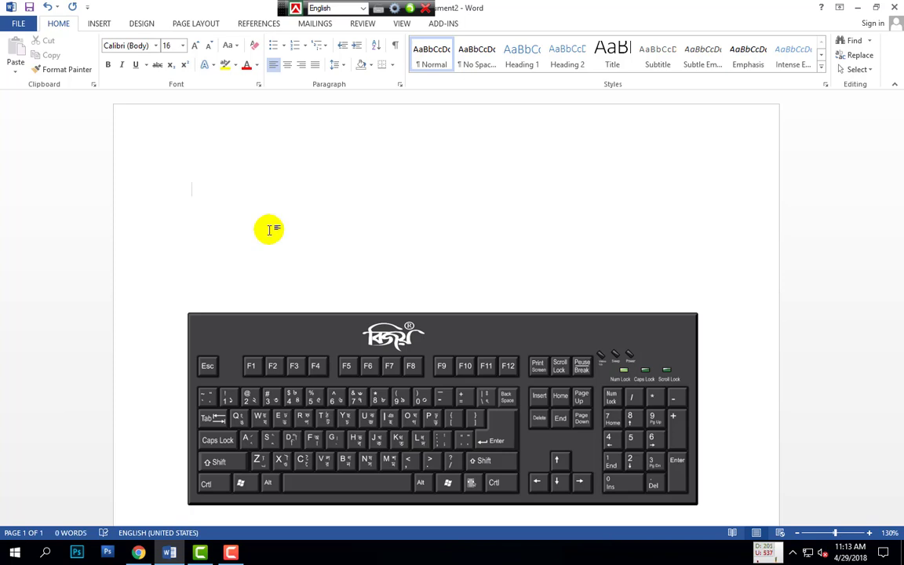
key(ctrl+shift+period)
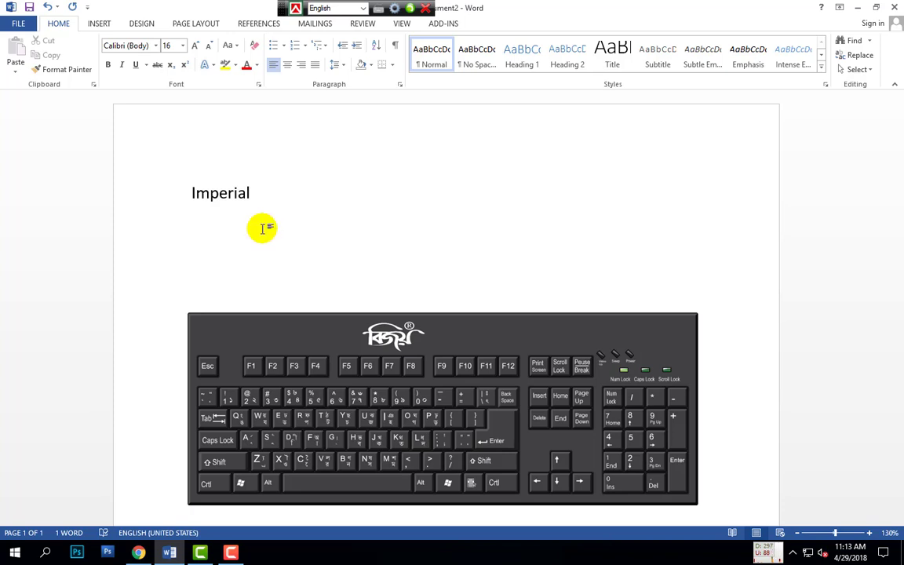
Set the font to SutonnyMJ for the text that follows "Imperial"
click(160, 46)
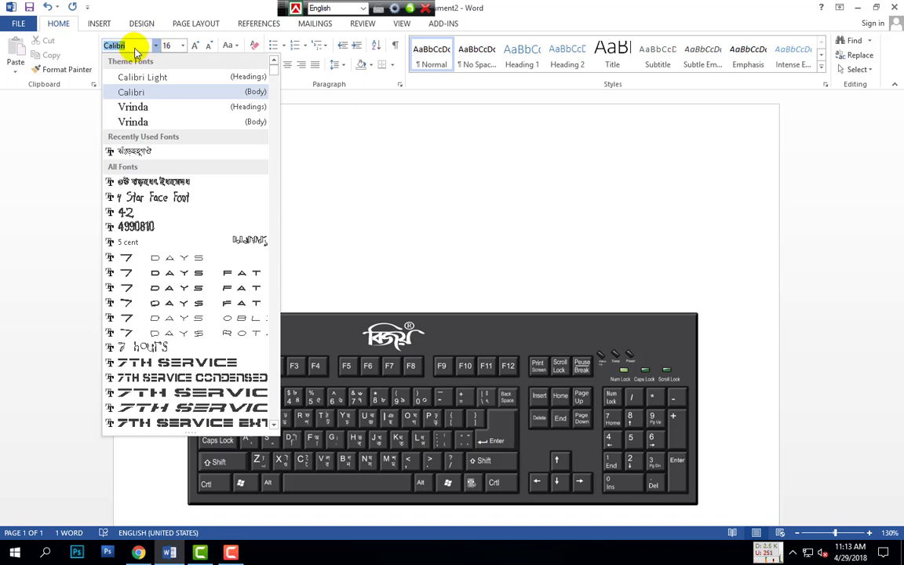
text(s)
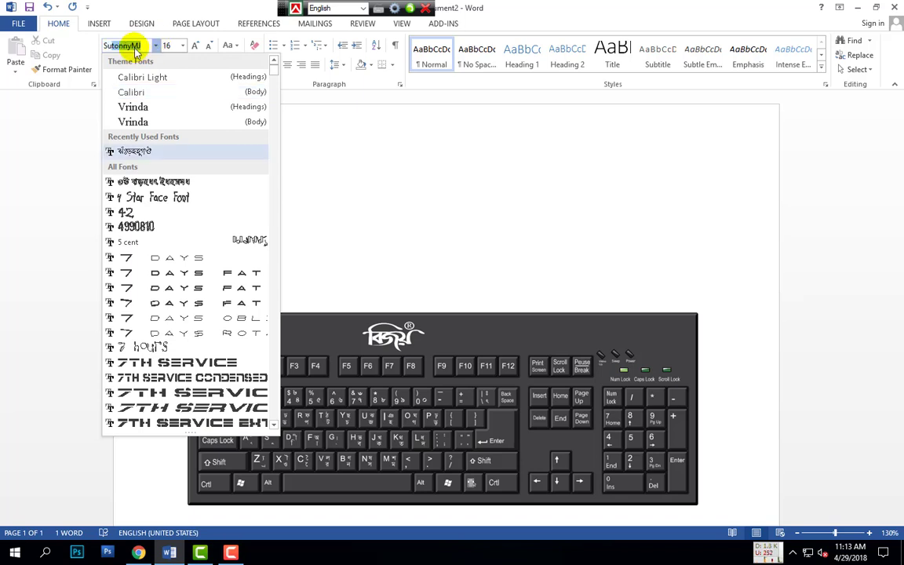
key(Return)
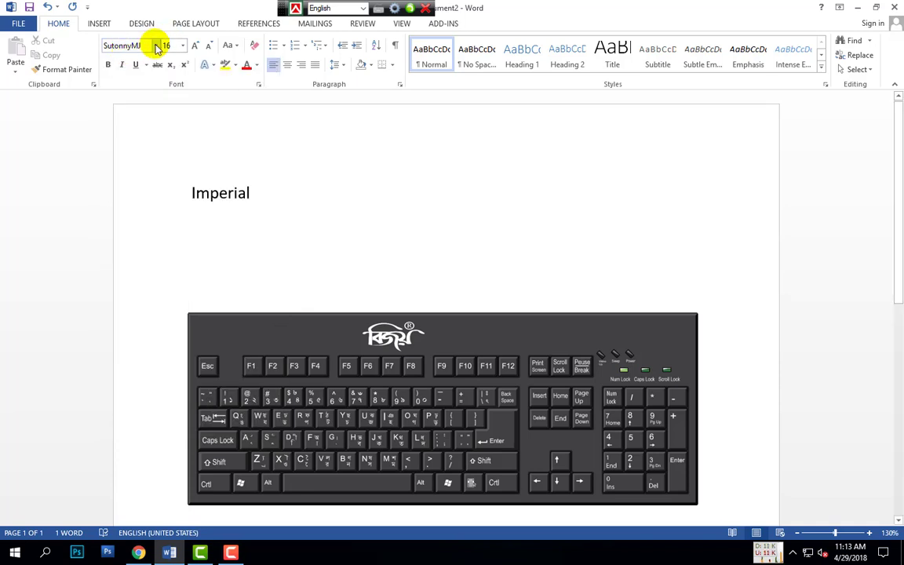
click(156, 44)
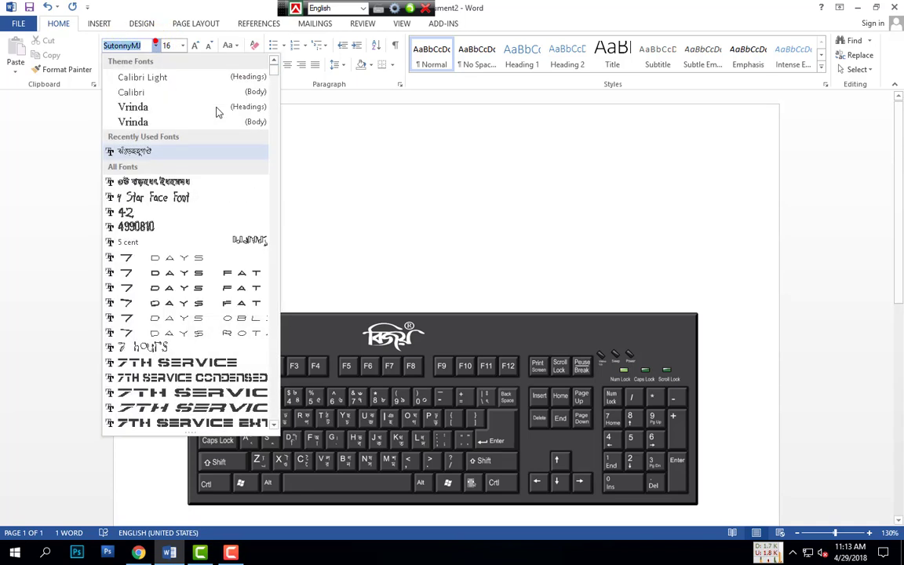
drag(276, 78, 289, 323)
click(291, 132)
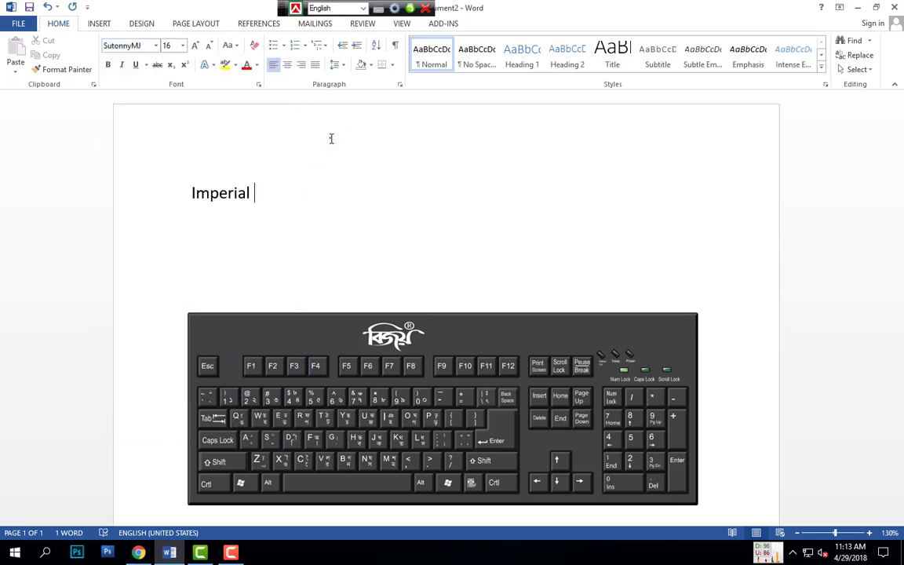
Choose SutonnyMJ as the Latin text font in the Font dialog and apply it
click(258, 84)
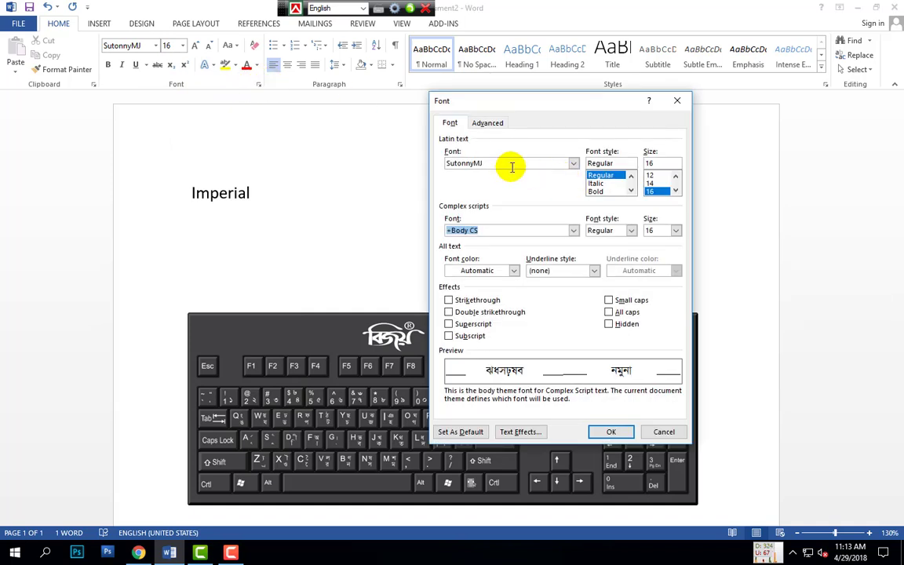
click(573, 164)
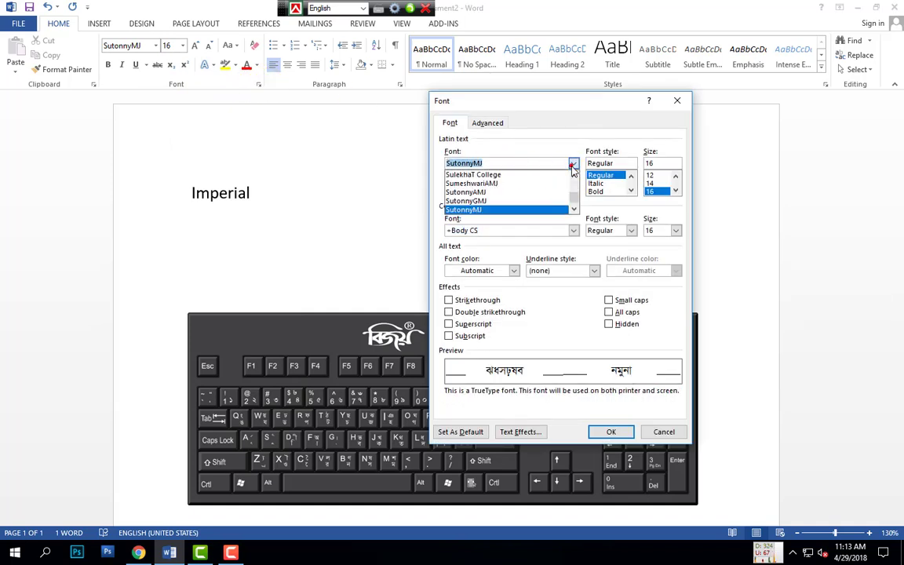
click(464, 211)
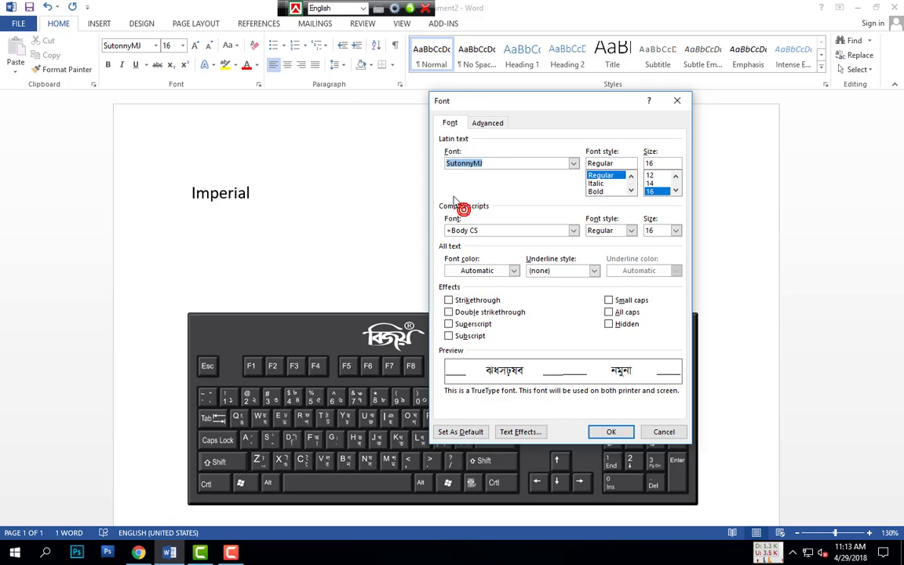
click(625, 440)
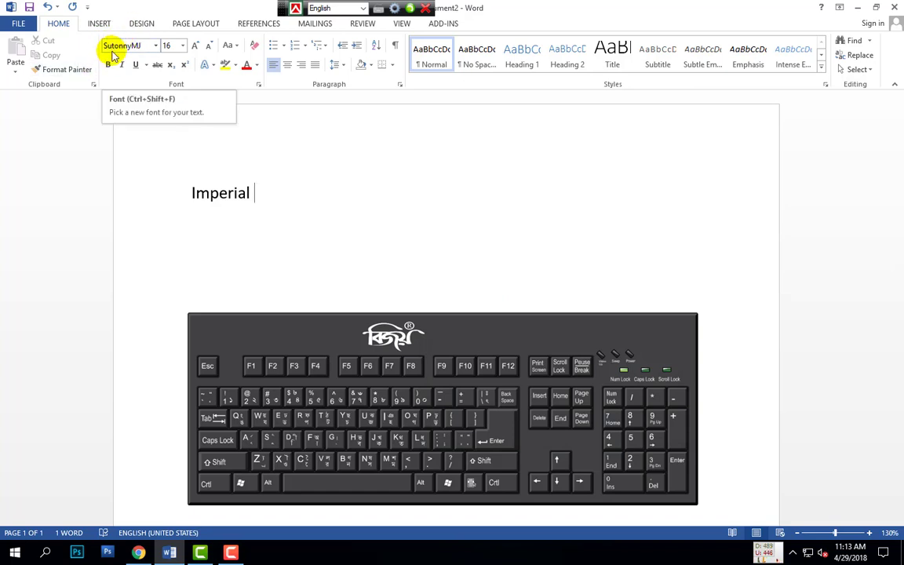
text(মভয)
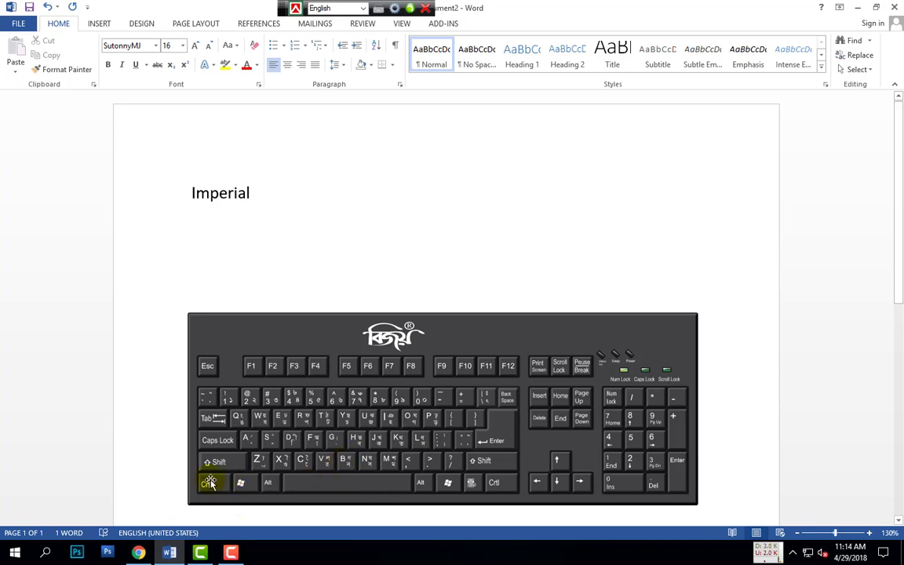
Enlarge the keyboard picture to nearly the full page width and position it below the text line
click(347, 461)
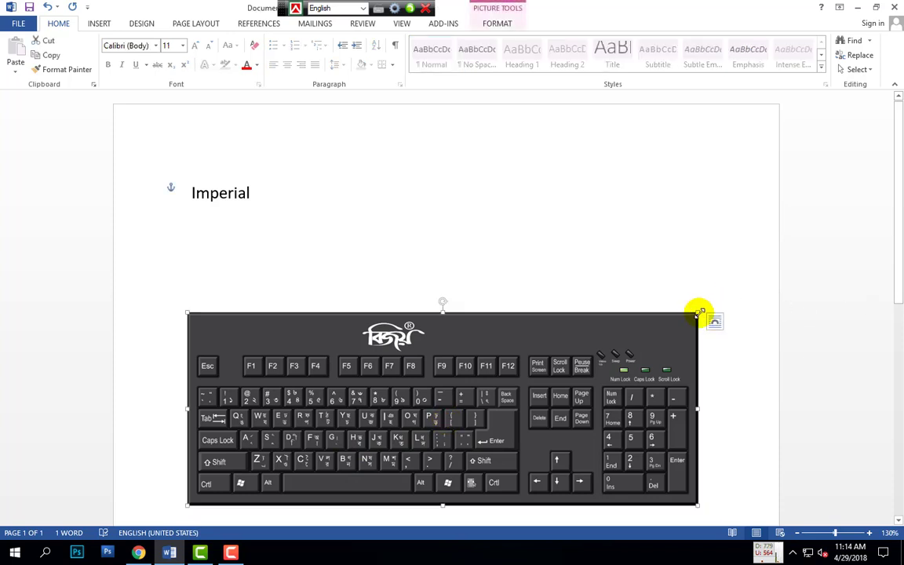
drag(698, 312, 777, 283)
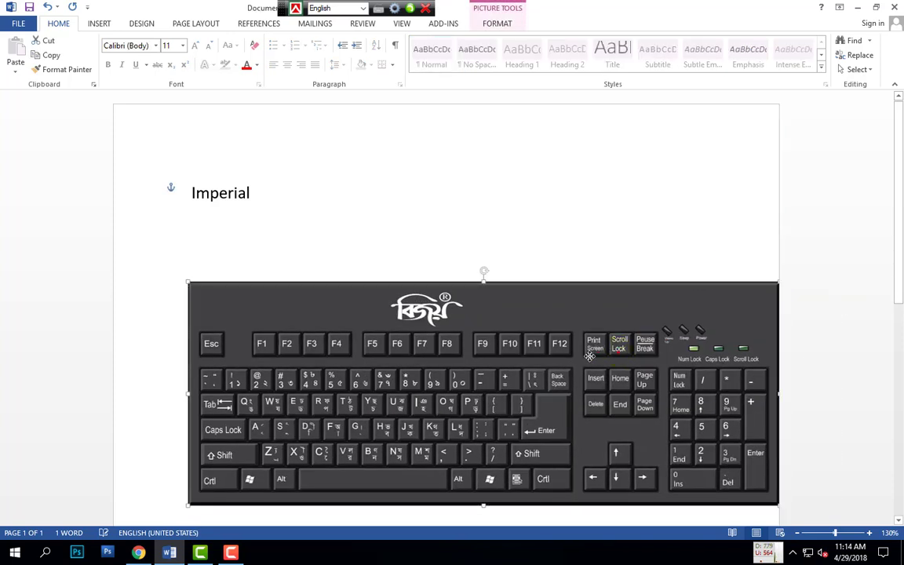
drag(617, 351, 551, 359)
drag(712, 290, 777, 284)
drag(633, 315, 633, 325)
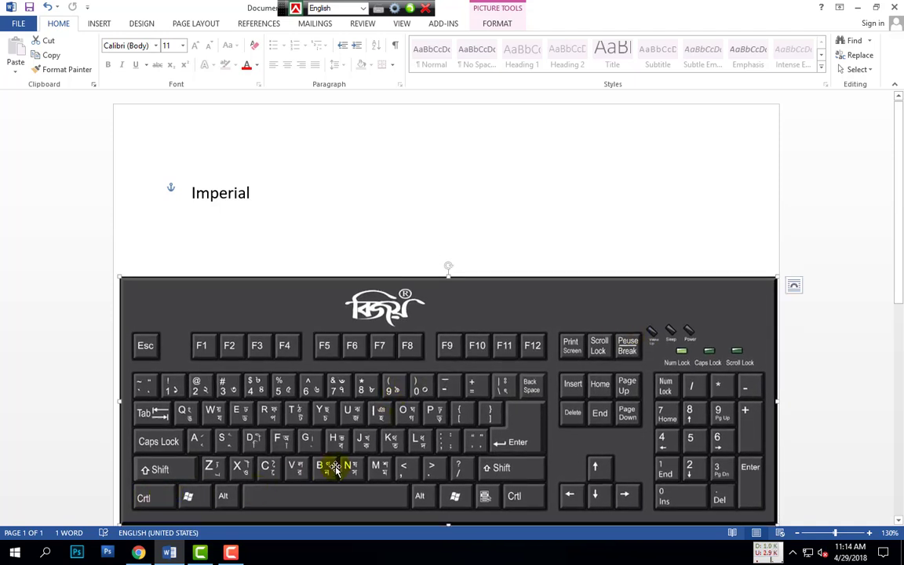
Delete the word "Imperial" from the first line
click(263, 192)
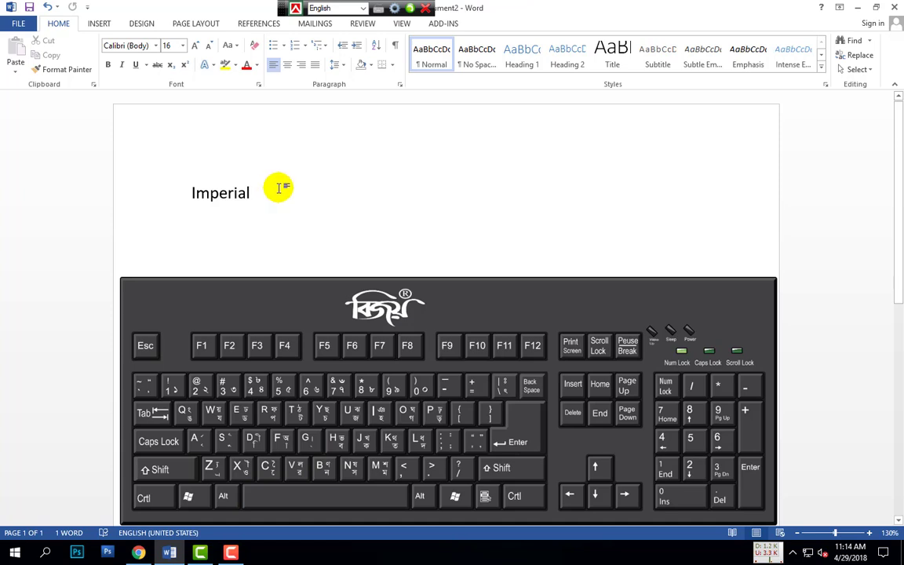
drag(278, 189, 60, 191)
key(Delete)
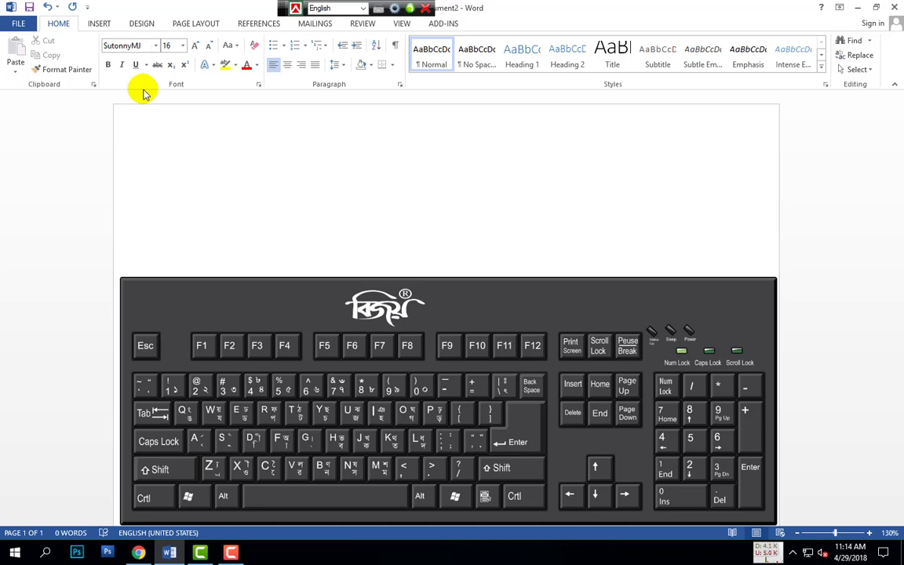
Toggle the typing layout between English and Bijoy Classic, ending on Bijoy Classic
key(ctrl+alt+b)
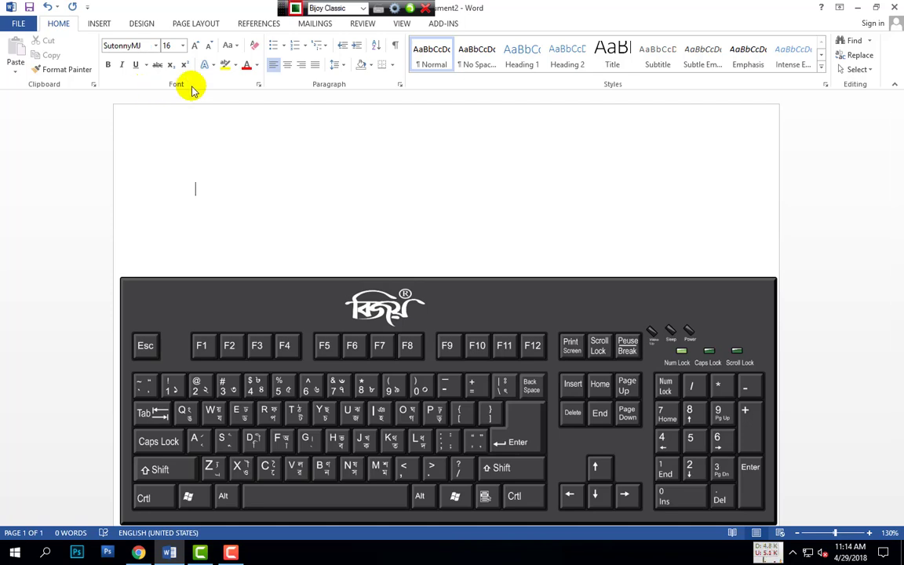
key(ctrl+alt+b)
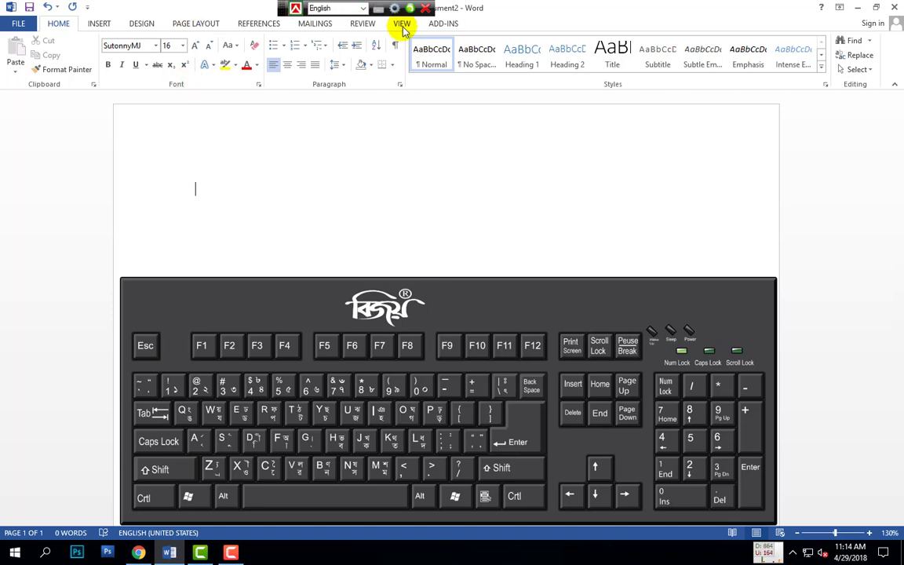
click(311, 8)
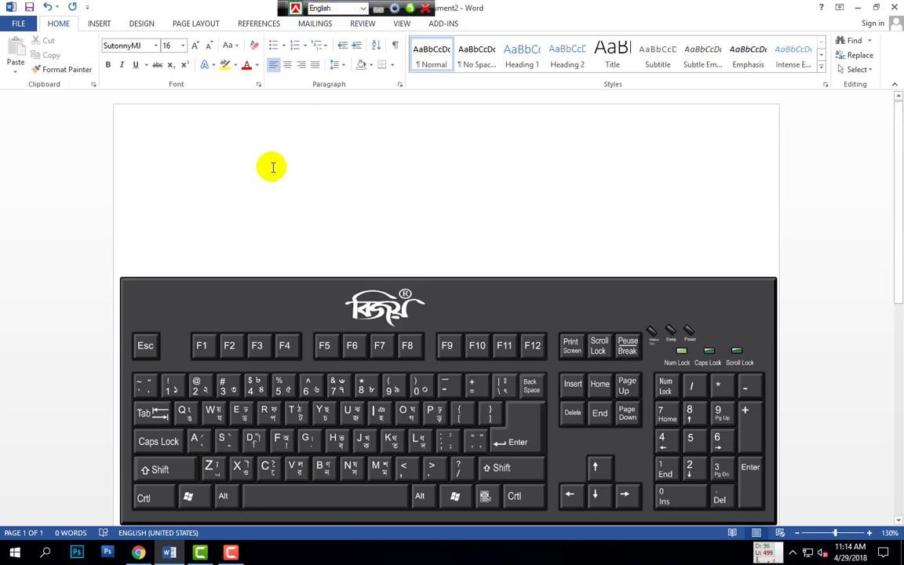
key(ctrl+alt+b)
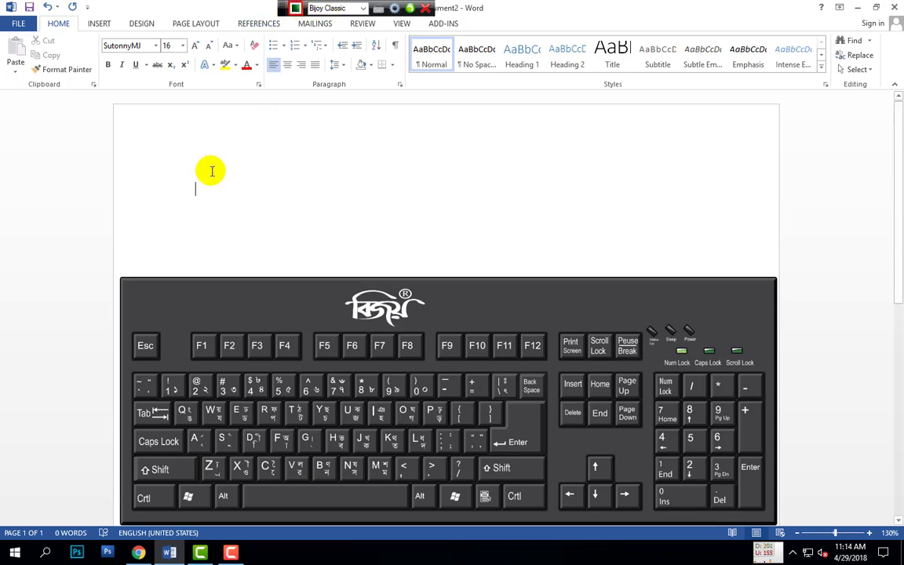
Write the test letters কতদপটটটটঠ on the empty line above the keyboard picture and delete them
text(j)
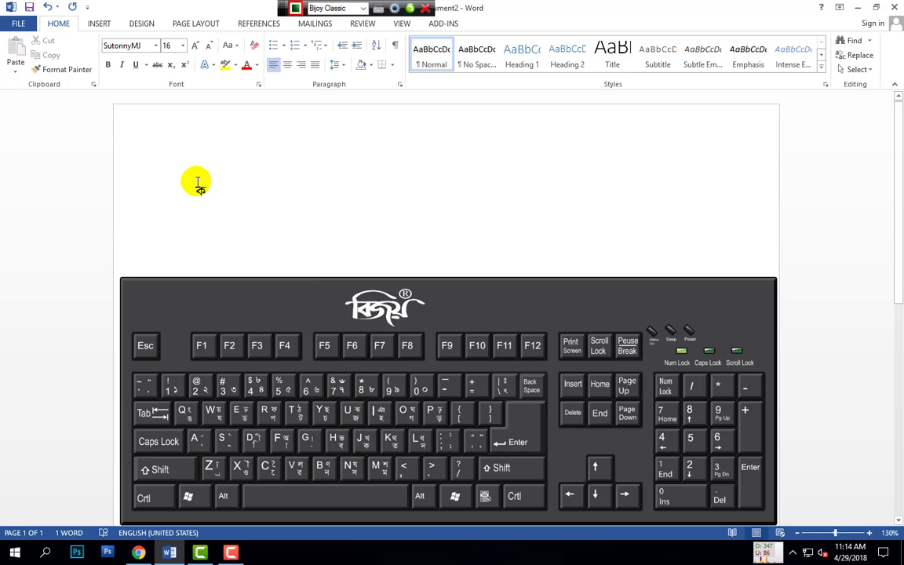
text(k)
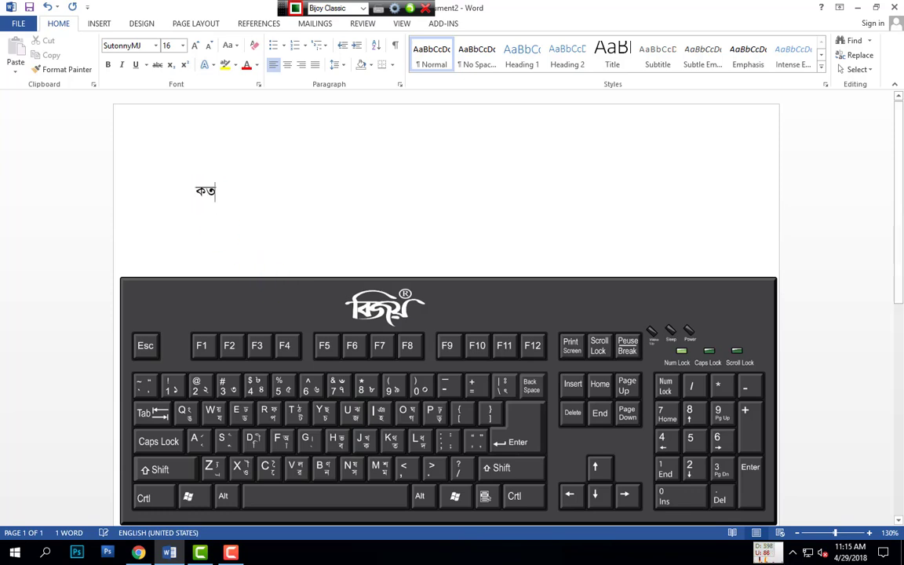
text(l)
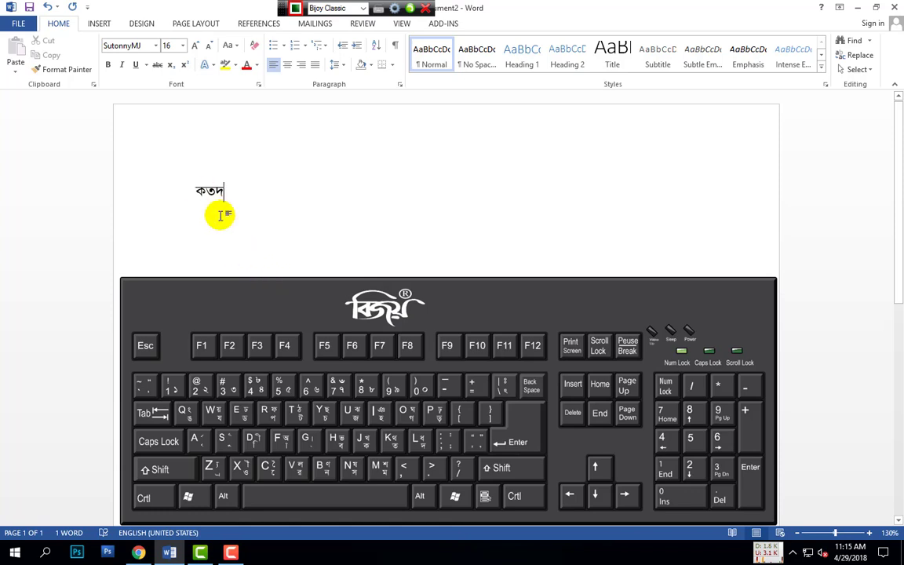
text(r)
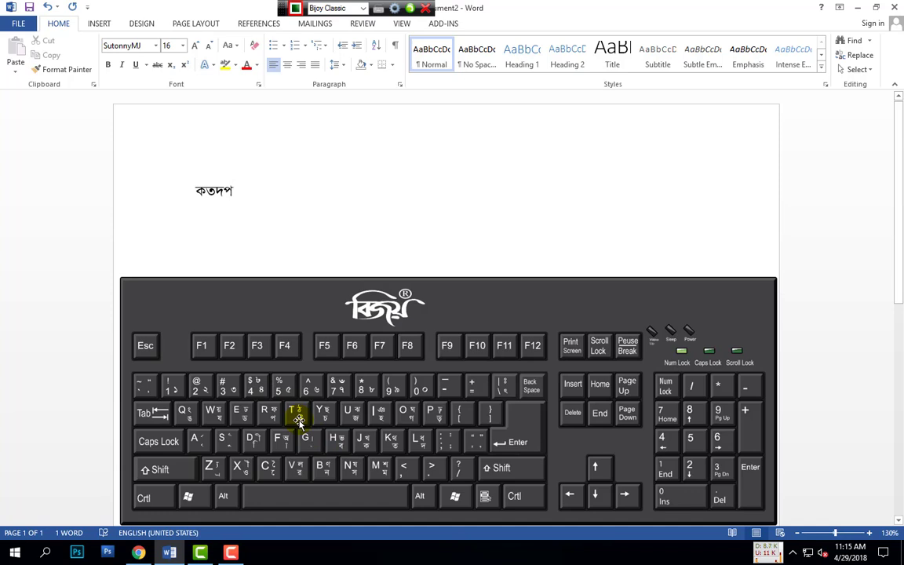
text(tttt)
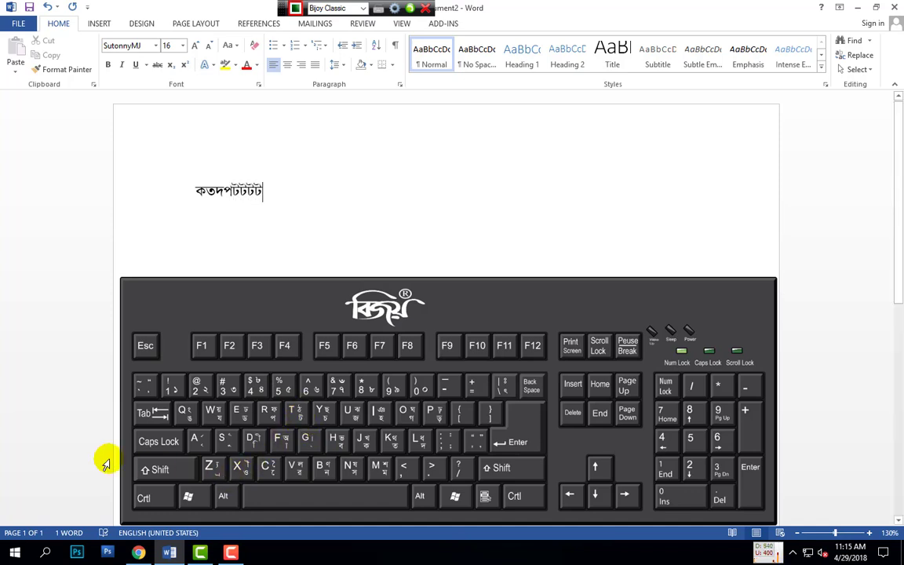
text(T)
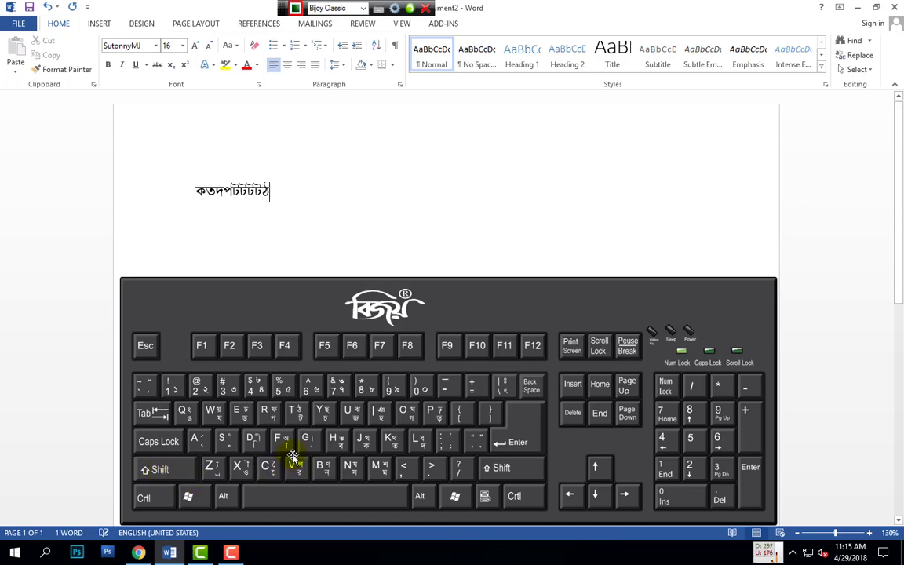
double_click(269, 192)
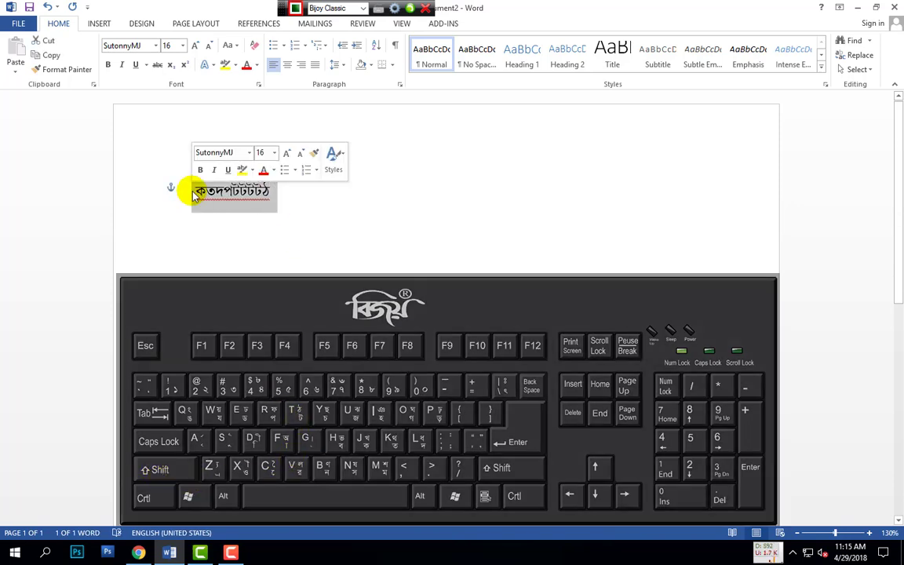
key(BackSpace)
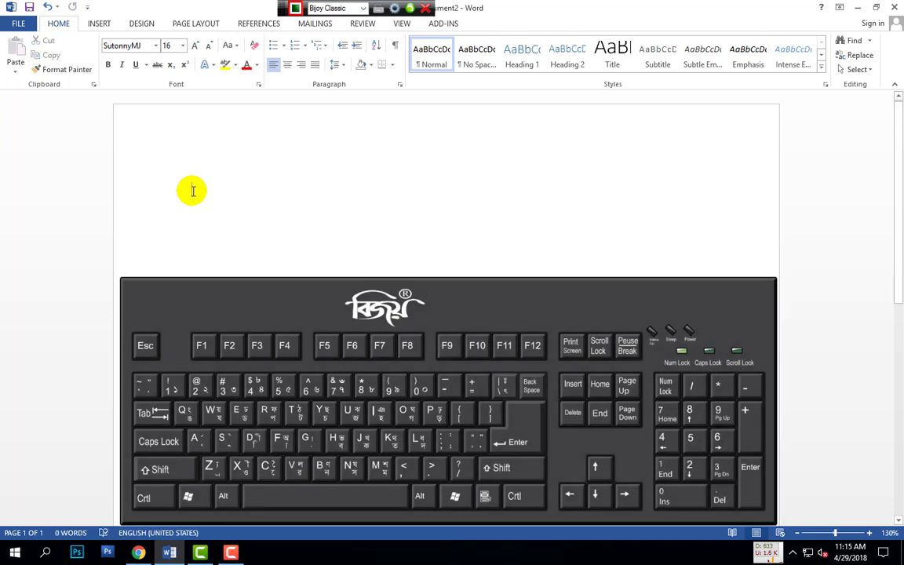
Write the sentence "আমার সোনার বাংলা আমি তোমায় ভালবাসি" on the first line and clear it
text(আমার সো)
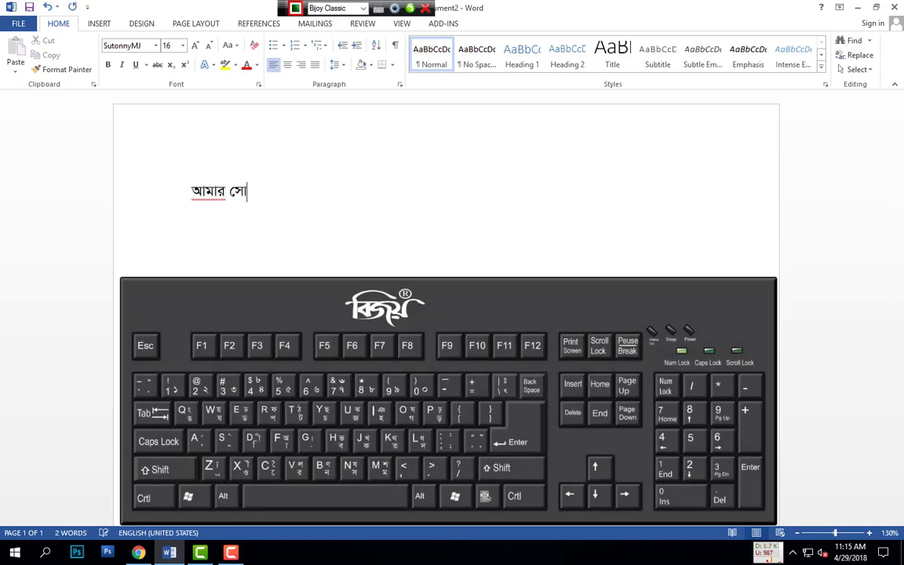
text(নার ব)
key(BackSpace)
text(র বাংলা)
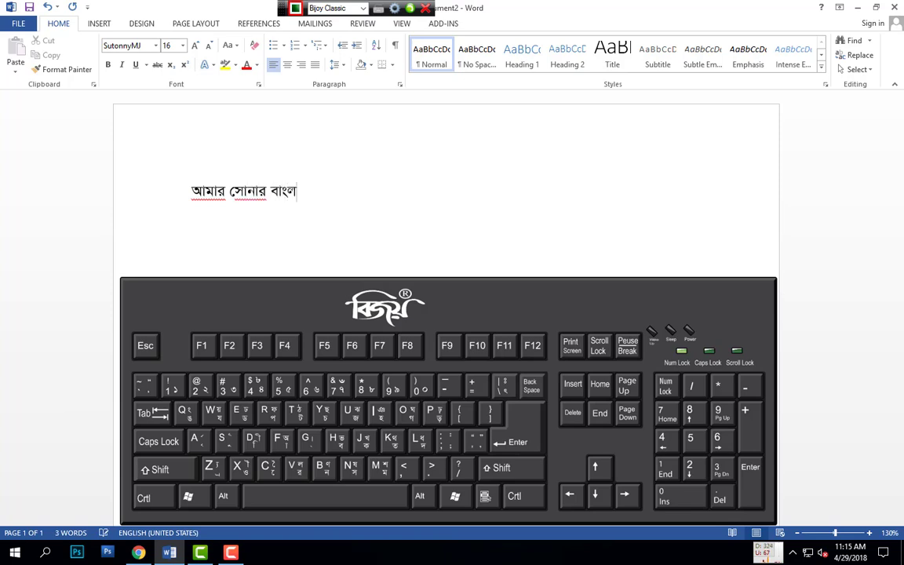
text( আমি ে)
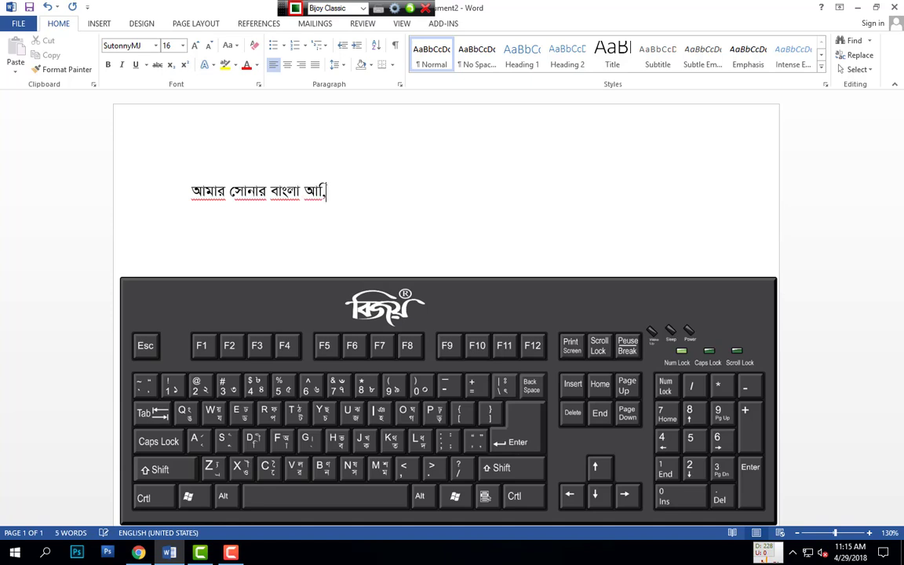
text(মি তোমায়)
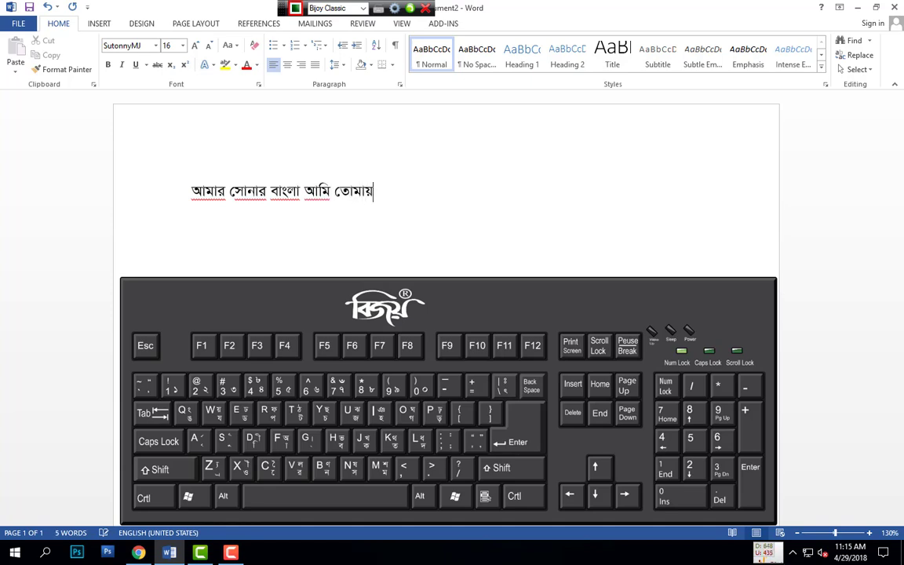
text( ভালবাসি)
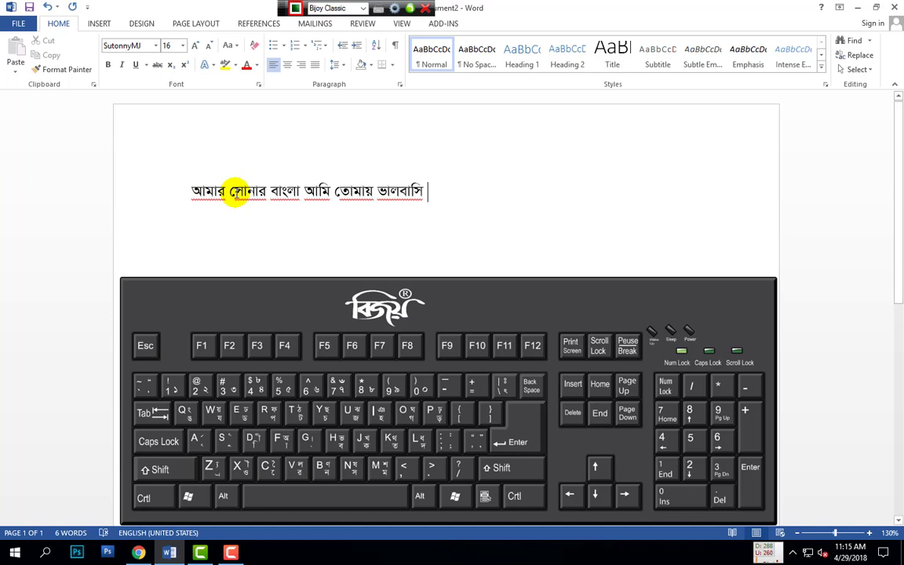
drag(464, 186, 36, 184)
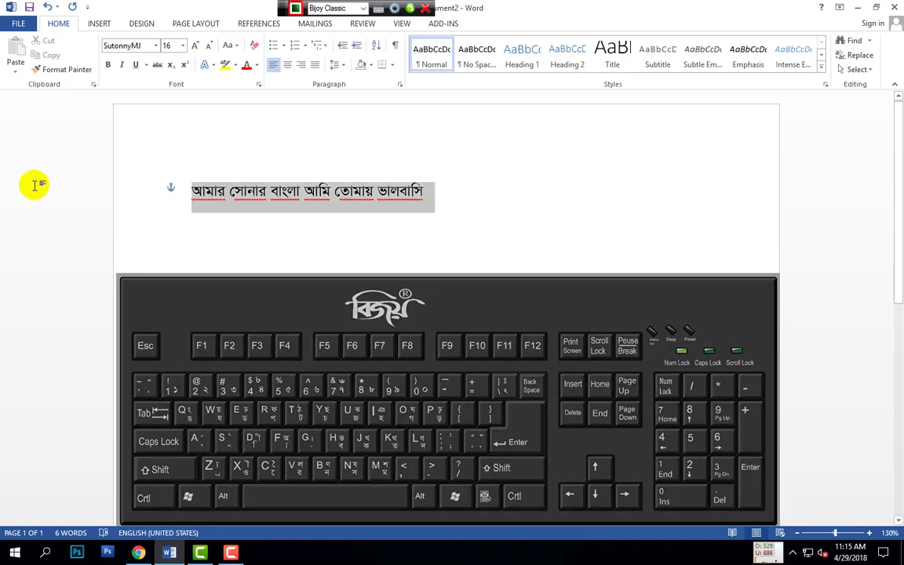
key(BackSpace)
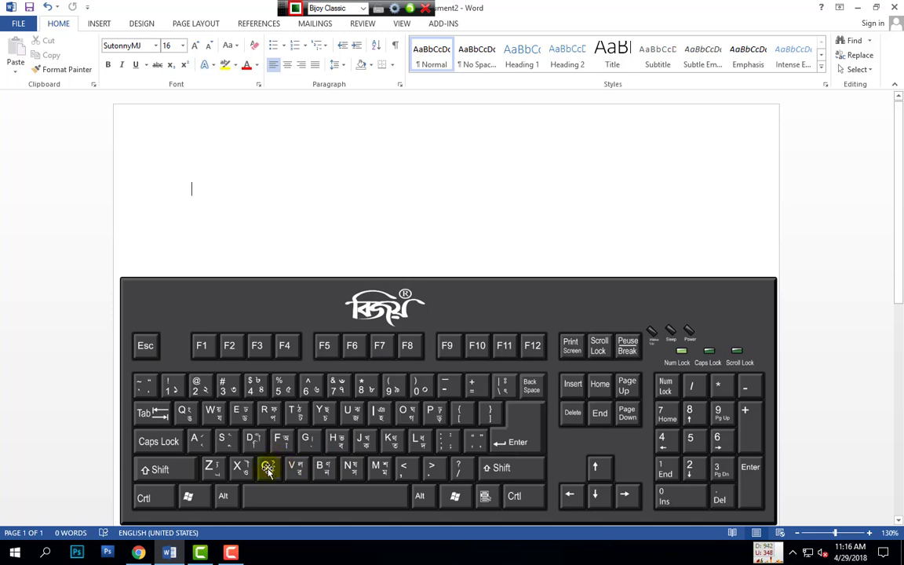
Write the word সোনার on the empty first line
text(ে)
text(স)
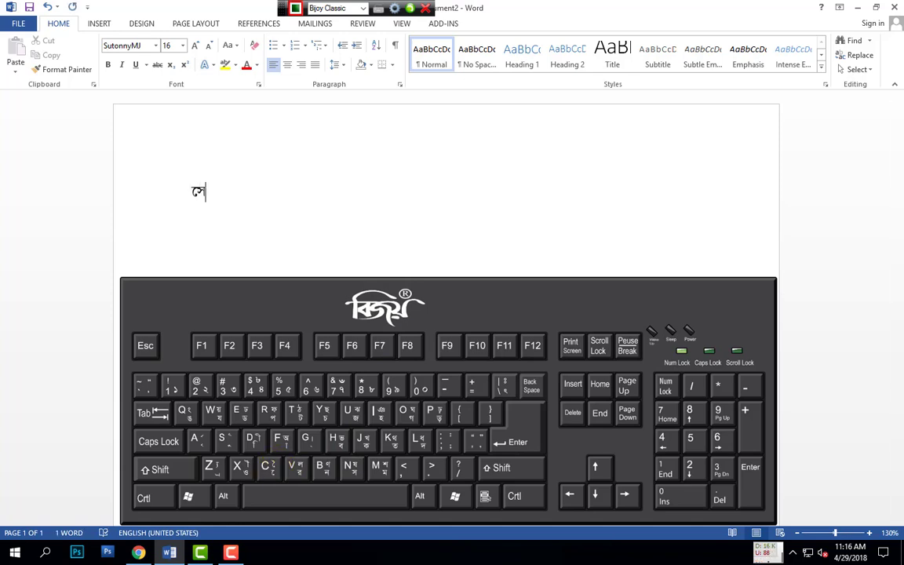
text(া)
text(ন)
text(ার)
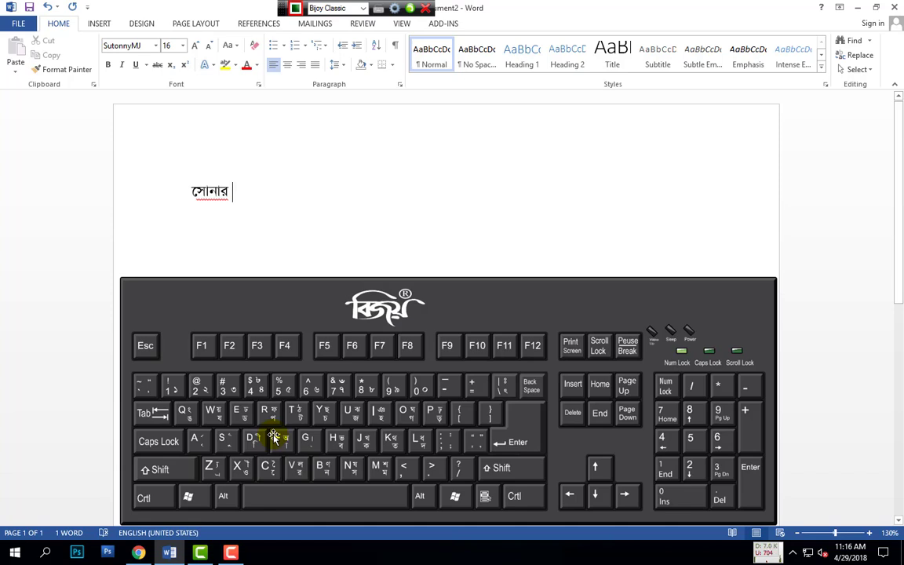
Add the independent vowels আ আ ই ঈ উ ঊ ঋ after the word সোনার
text(আ)
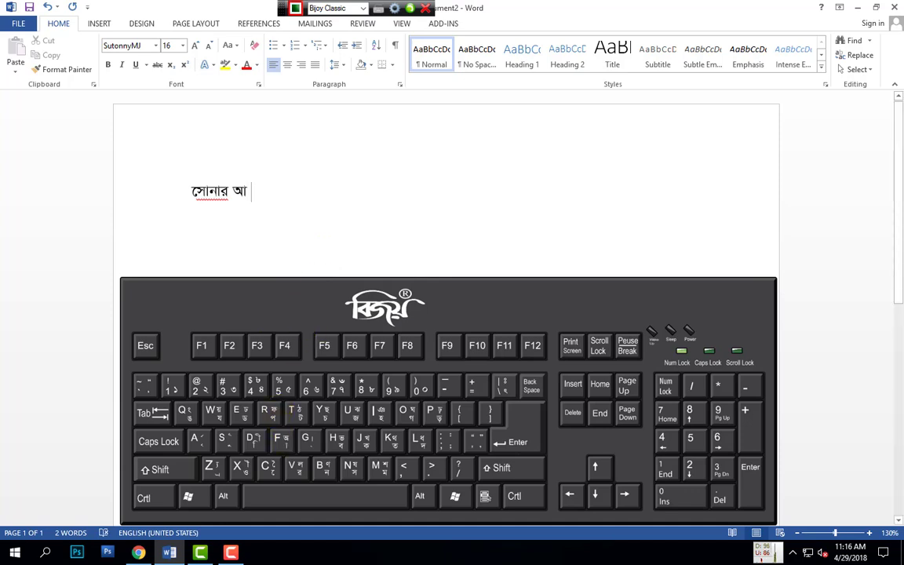
text(অf)
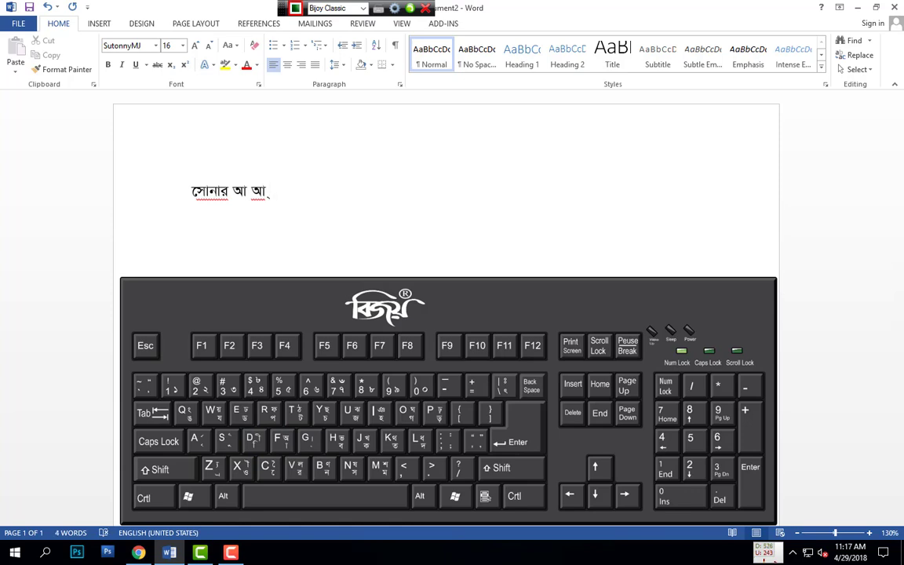
text(ই)
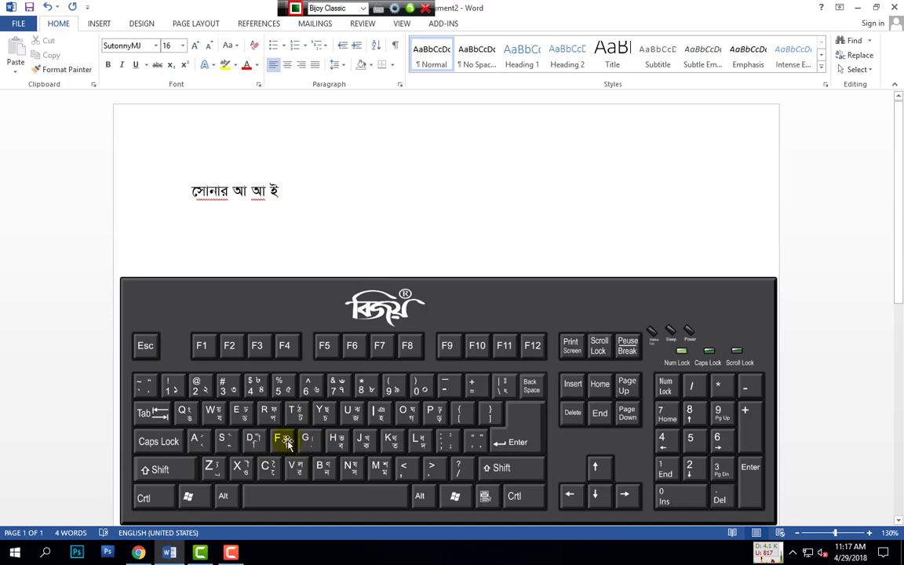
text(ঈ)
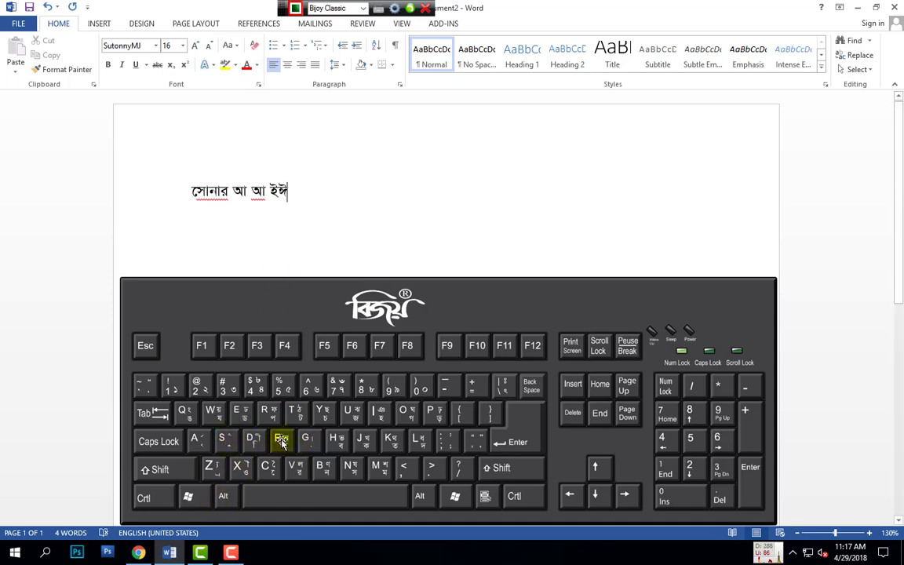
text(উ)
key(BackSpace)
text(ঊ)
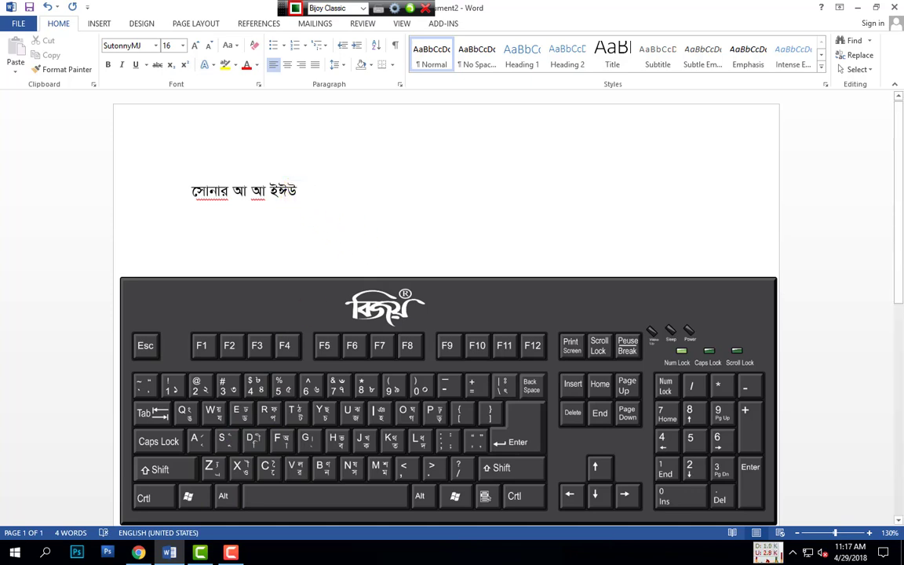
text( ঊ)
text(্)
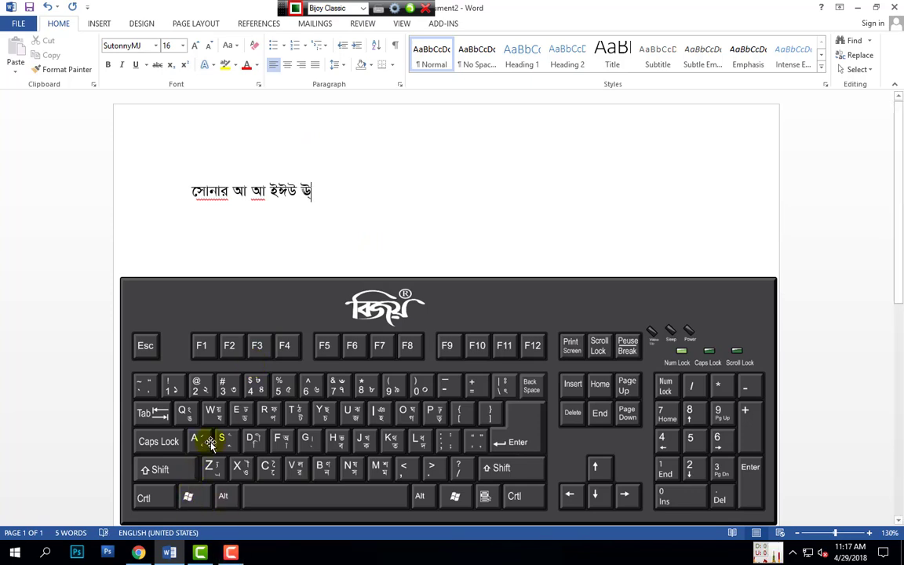
text(ঙ)
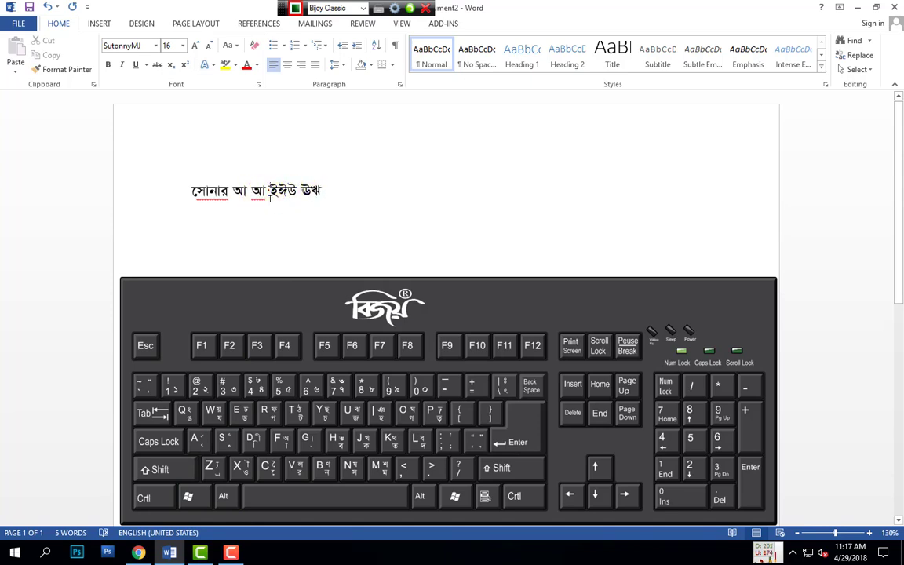
Separate the vowels ই, ঈ, উ, ঊ and ঋ with spaces
click(269, 191)
click(281, 191)
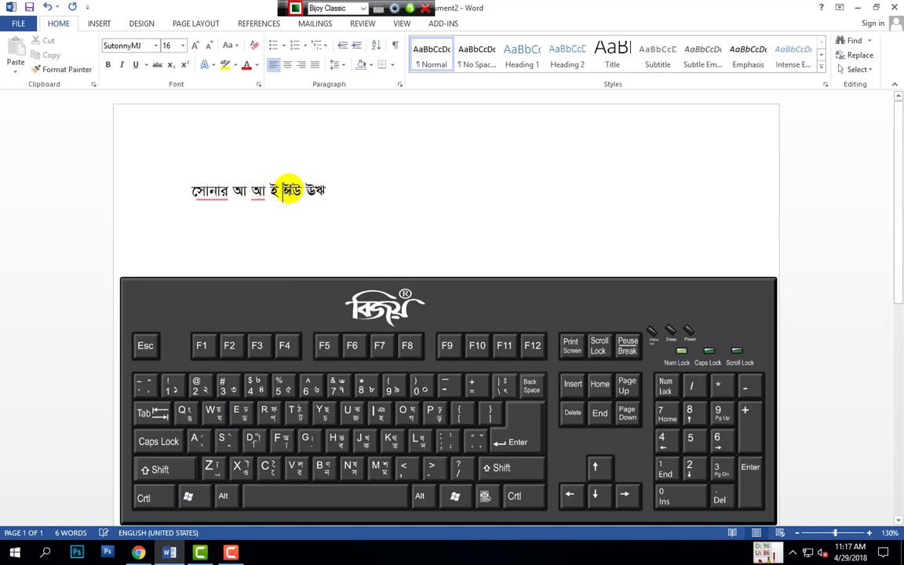
click(302, 190)
key(Right)
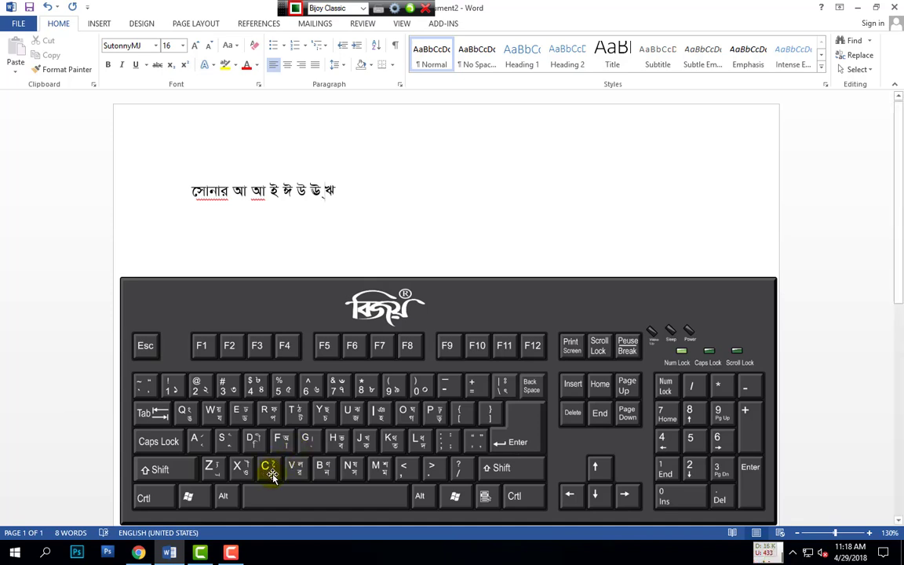
Insert the vowels এ and ঐ before ঋ, and add ও and ঔ at the end of the line
text(এ )
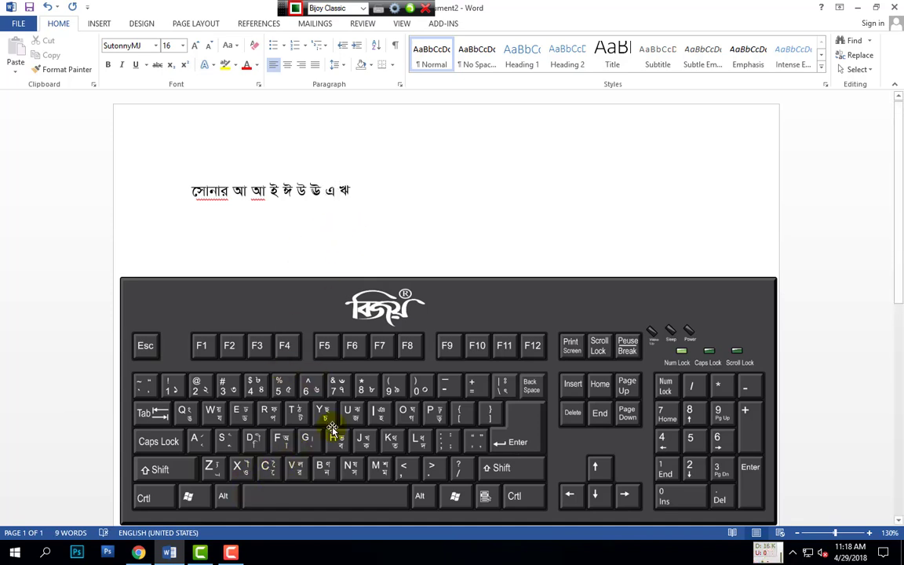
text(ঐ)
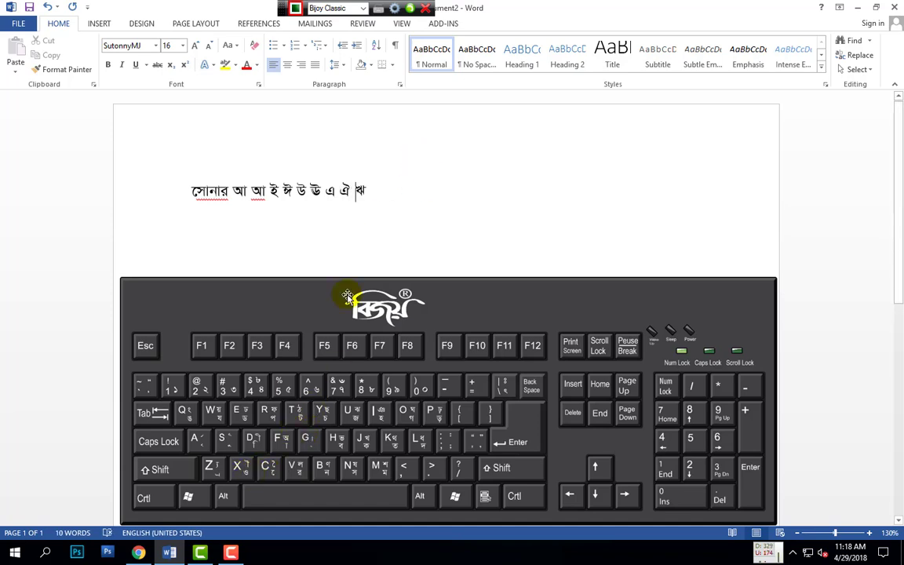
click(390, 184)
text(ও)
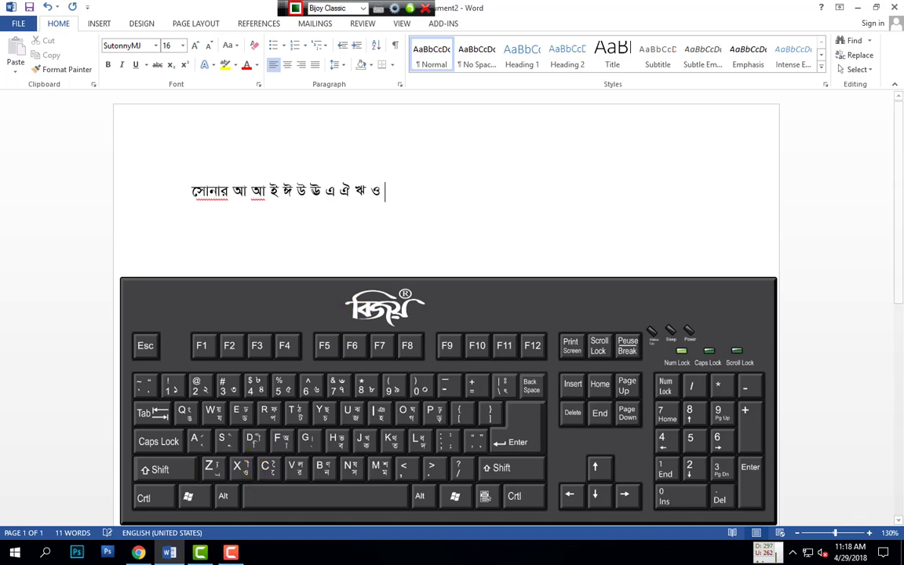
text( ঔ)
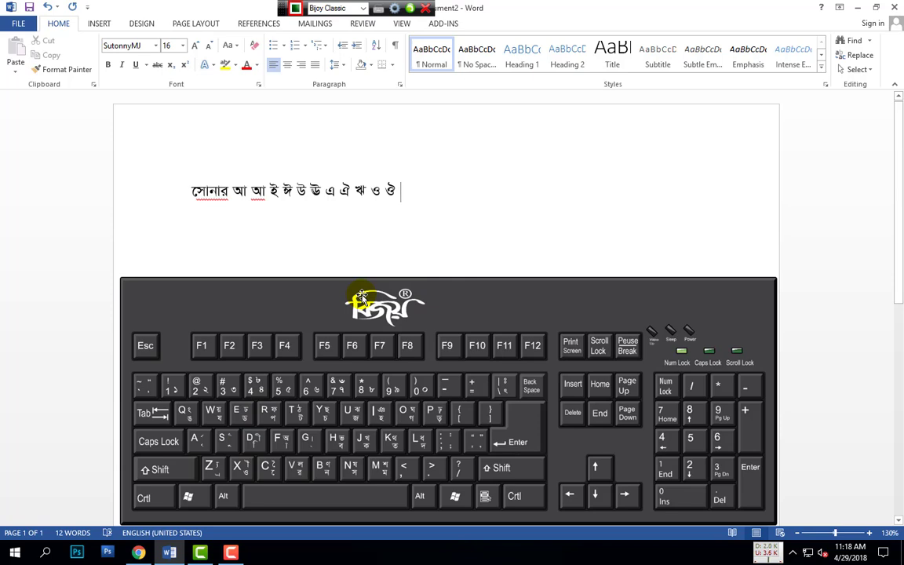
Add the word কুকুর after the vowel ঔ
text(কু)
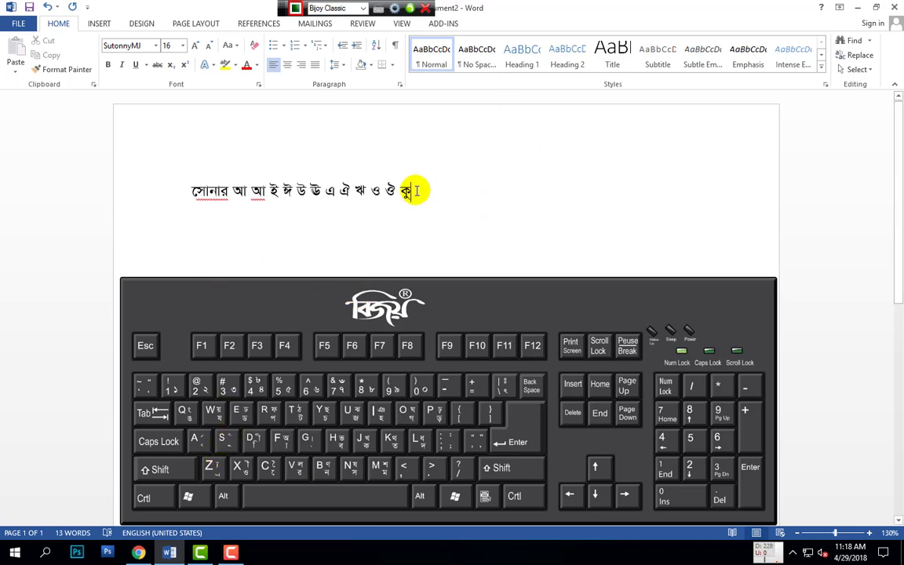
text(ক)
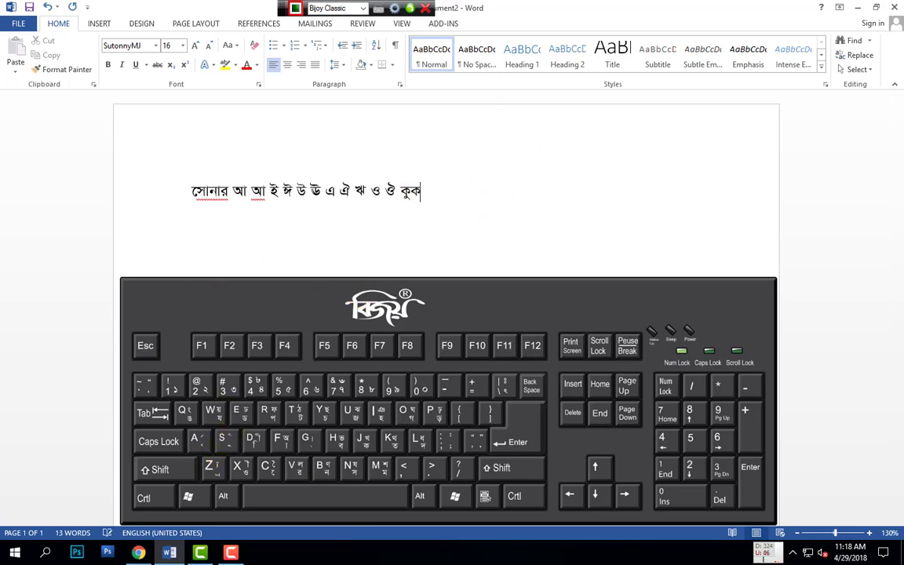
text(ুর)
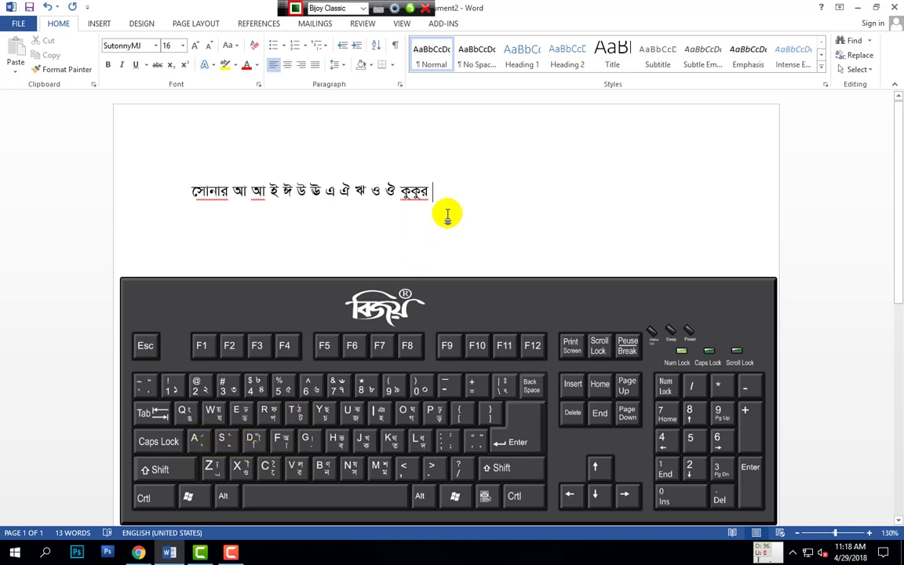
Add the word কার্য after কুকুর at the end of the line
text(কায)
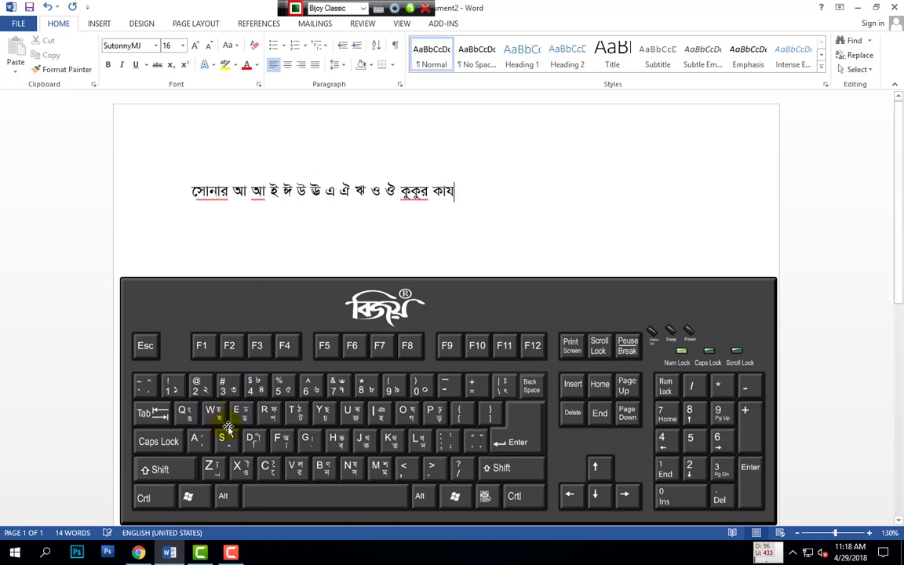
text(র্)
click(451, 203)
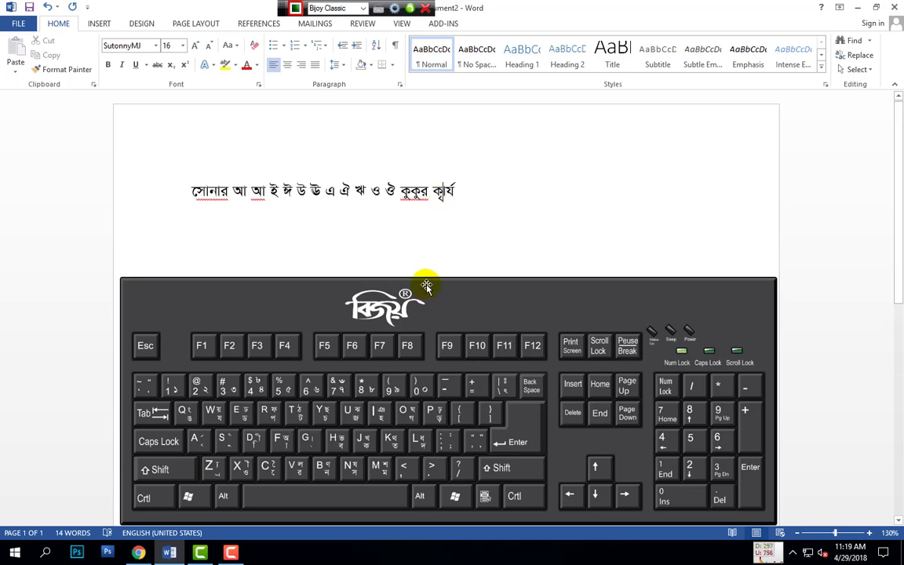
Delete the whole line of practice text above the keyboard picture
click(459, 281)
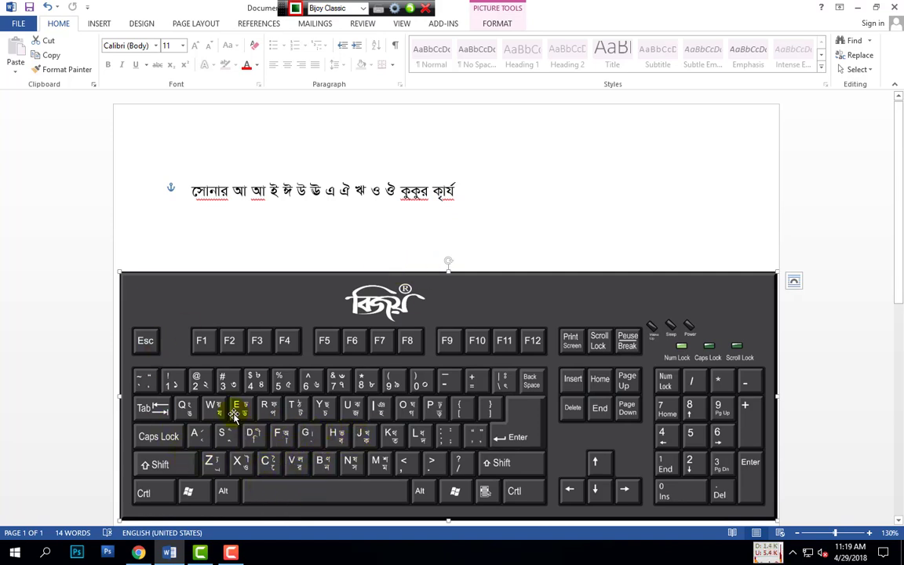
drag(499, 191, 171, 185)
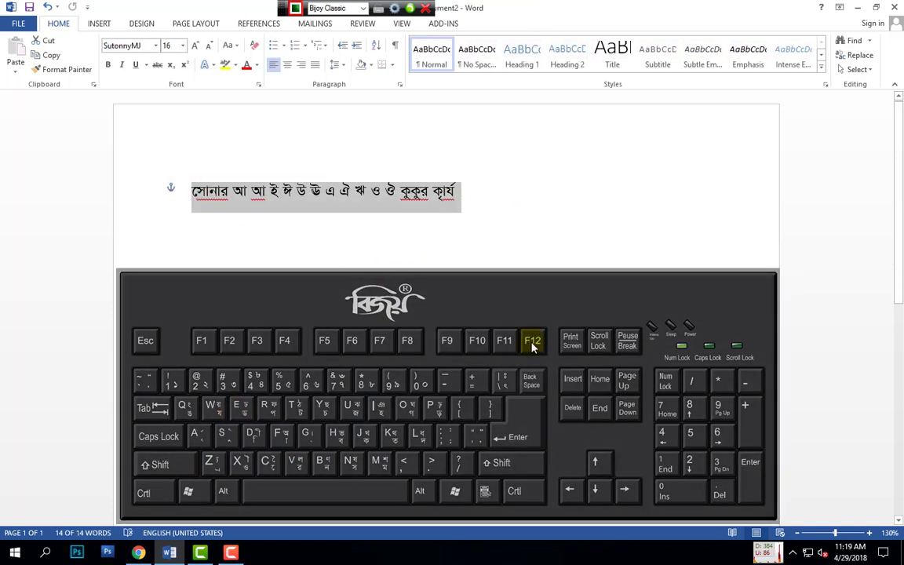
key(Delete)
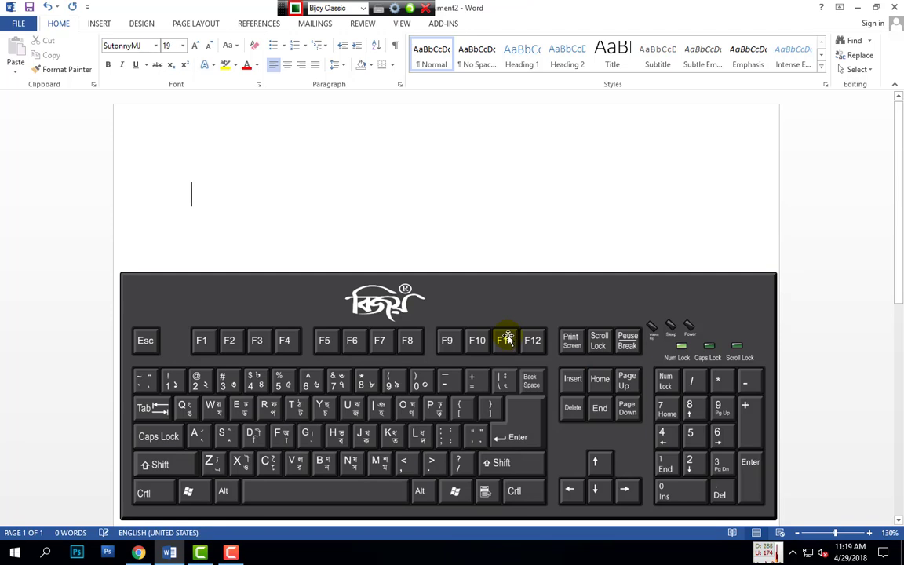
Write the word কান্না with the conjunct ন্ন on the empty line
text(ক)
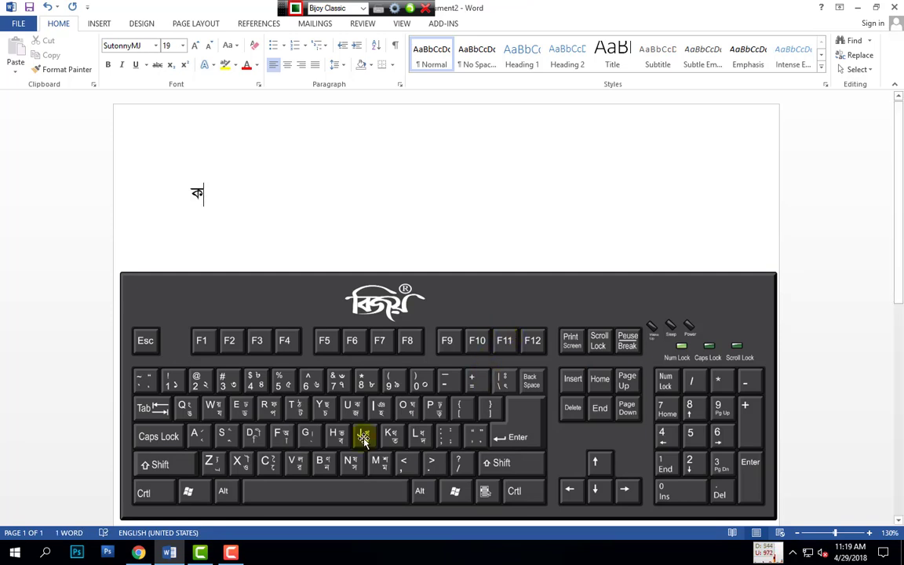
text(ান)
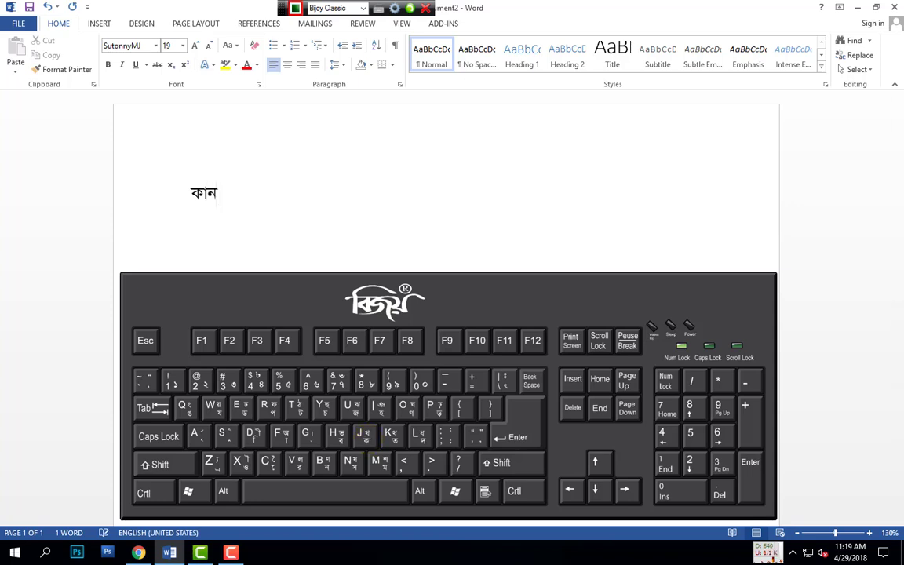
text(্ন)
key(BackSpace)
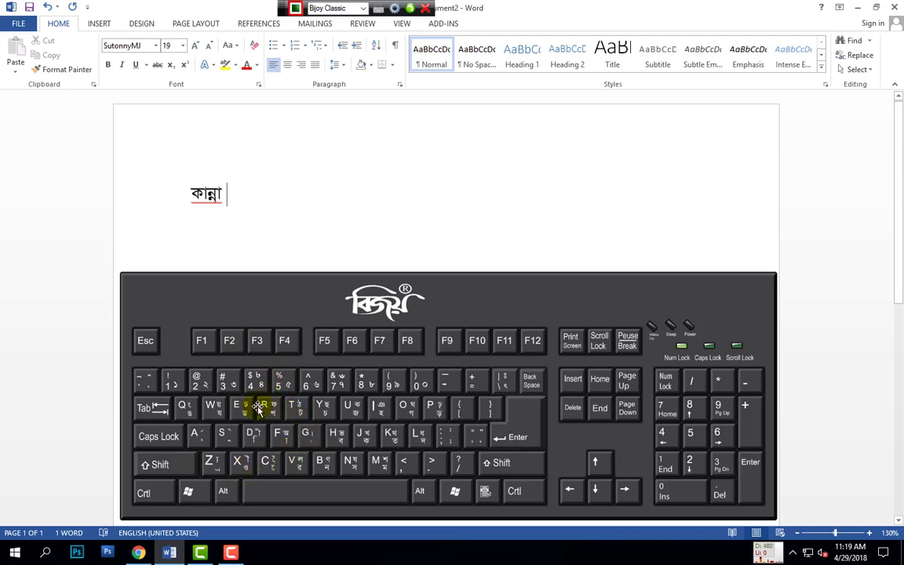
Add the word বিজ্ঞান after কান্না, followed by the conjunct breakdown জ+ঞ= জ্ঞ
text(dh)
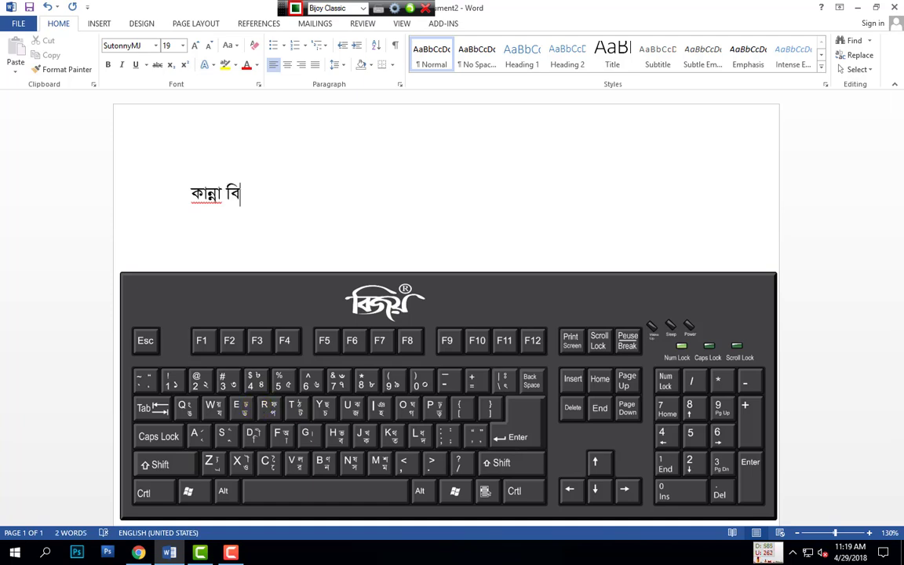
text(ugIfv )
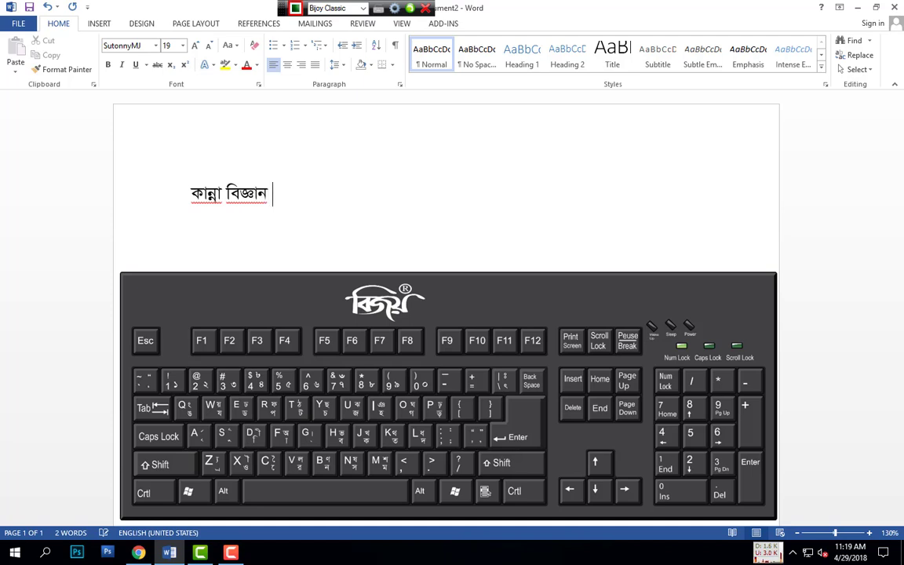
text(ug)
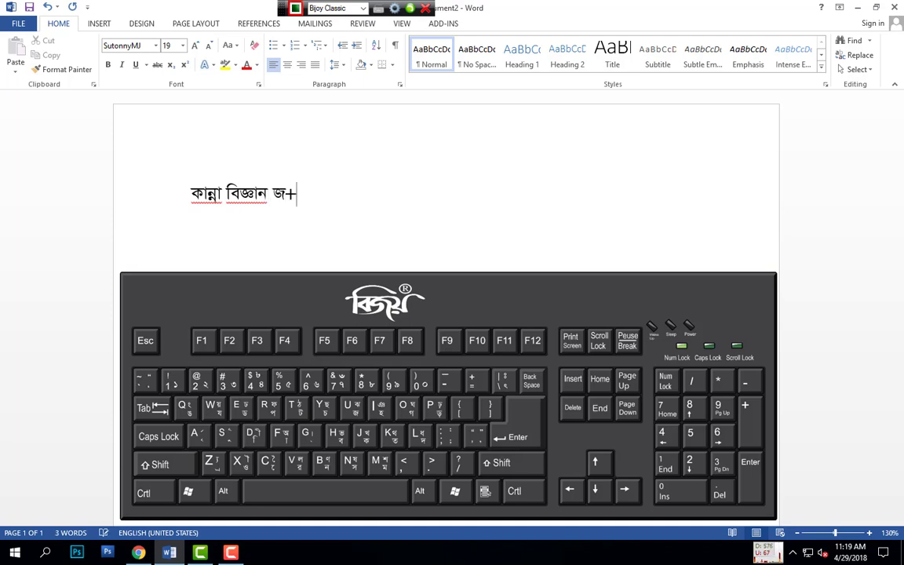
text(I)
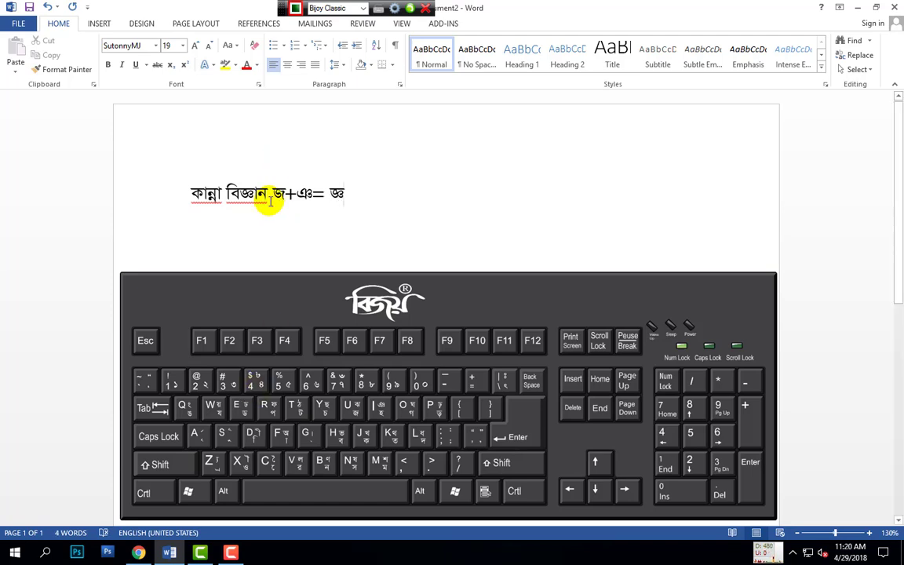
Complete the conjunct জ্ঞ after the equals sign into the full word বিজ্ঞান
drag(272, 192, 314, 194)
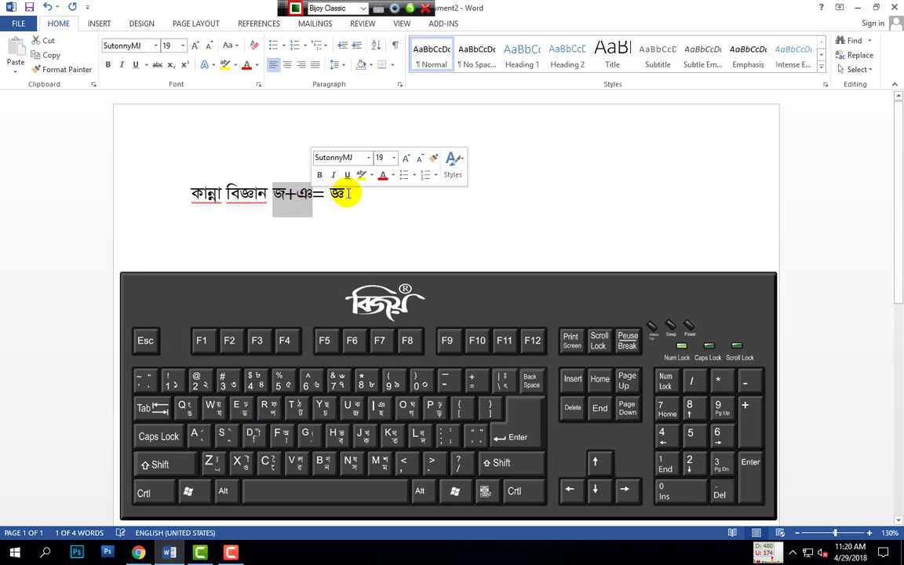
click(349, 195)
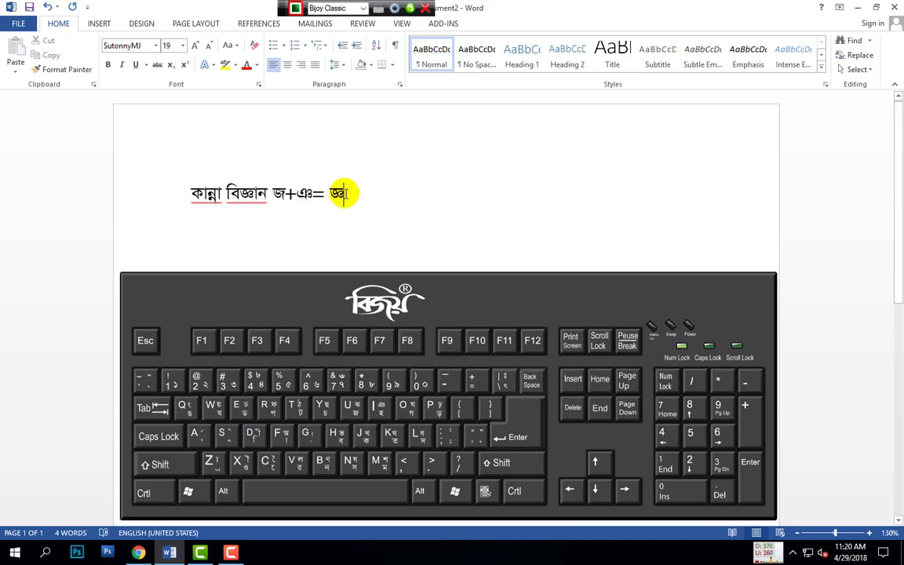
click(330, 194)
text(বি)
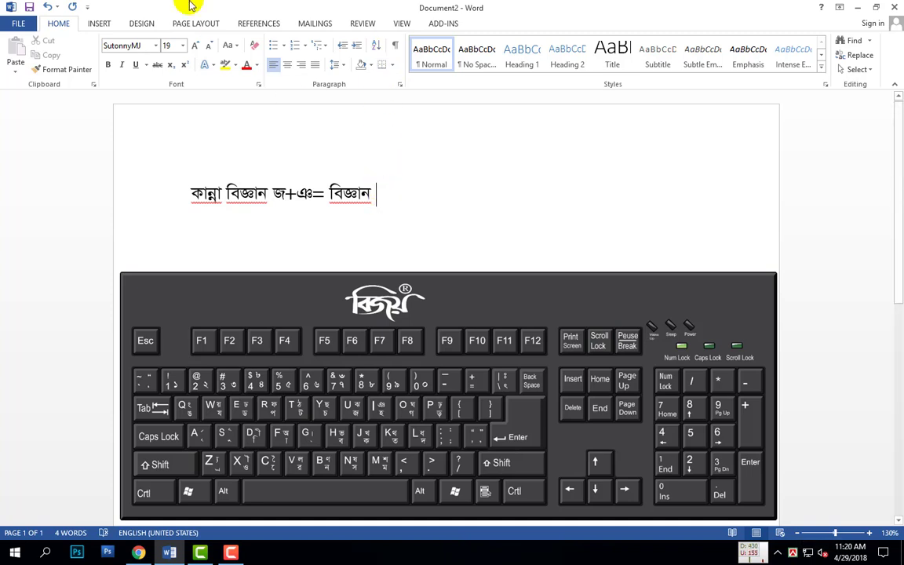
Change the font to Calibri (Body) and add the English word Imperial at the end of the line
click(156, 46)
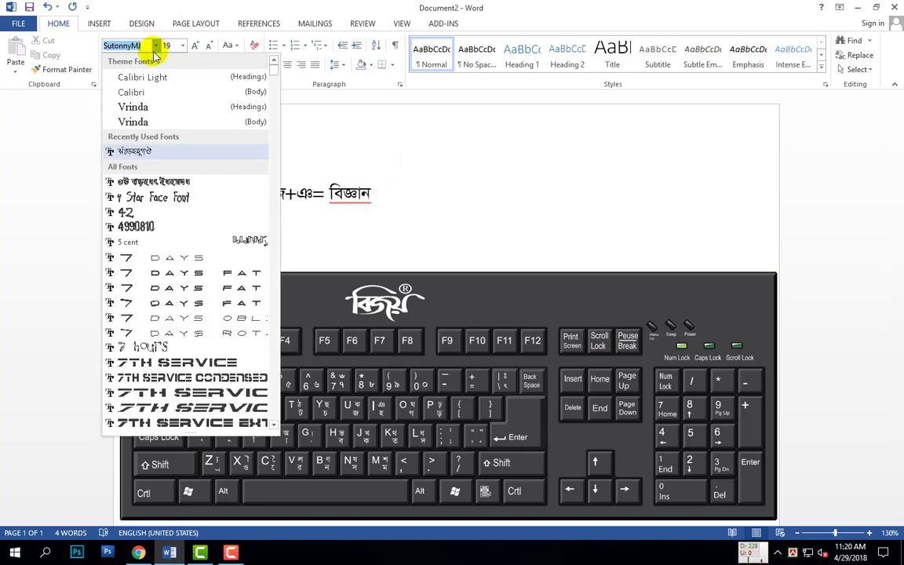
click(133, 92)
click(339, 183)
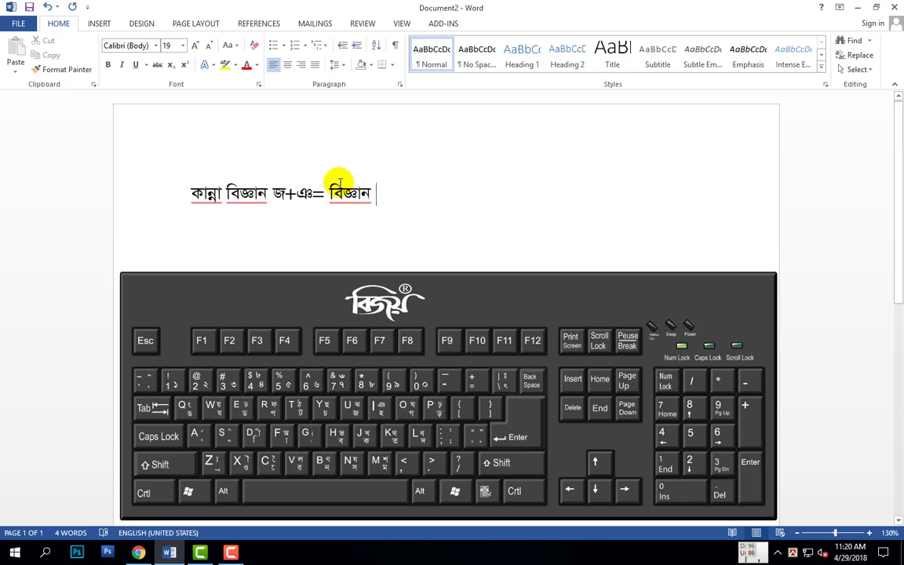
text(Imperial)
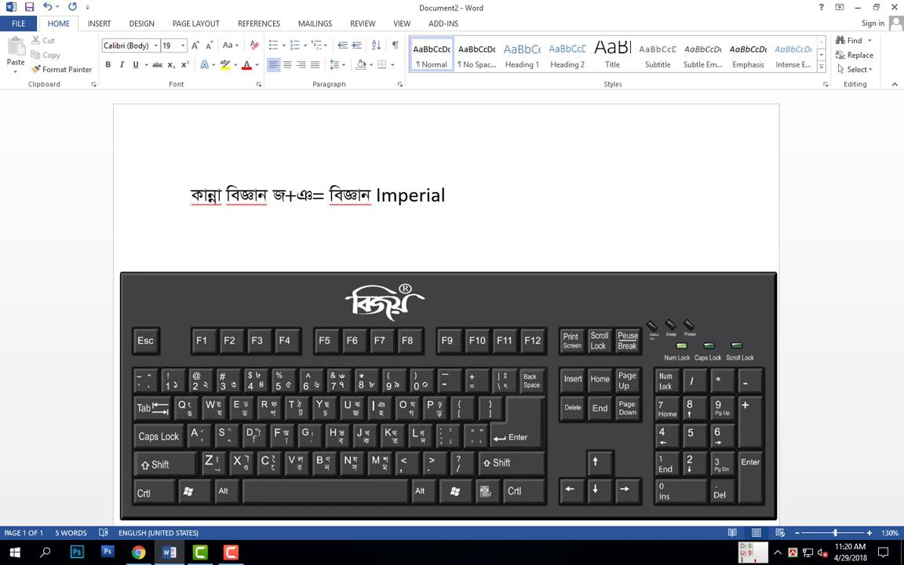
Set the font back to SutonnyMJ, show the Bijoy switcher as a topbar and activate the Bijoy Classic layout
click(156, 45)
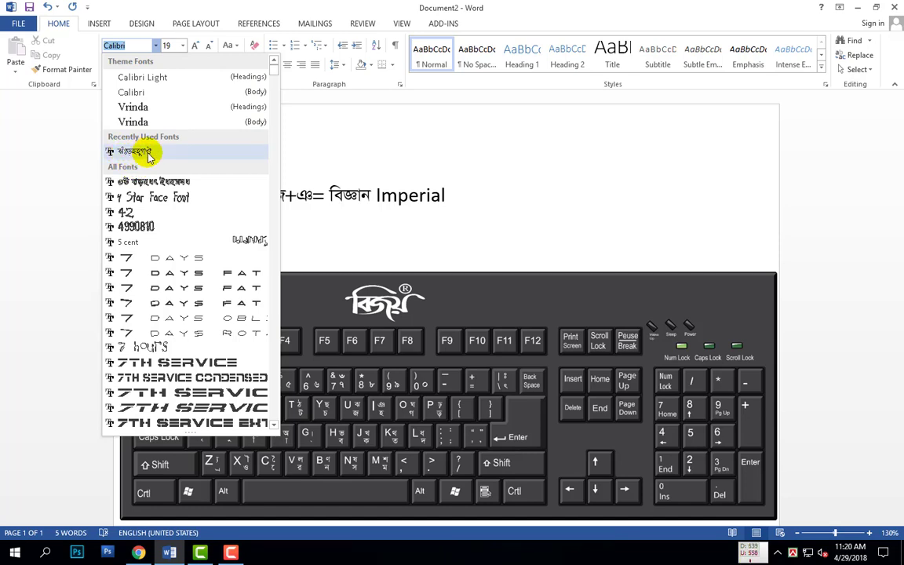
click(149, 156)
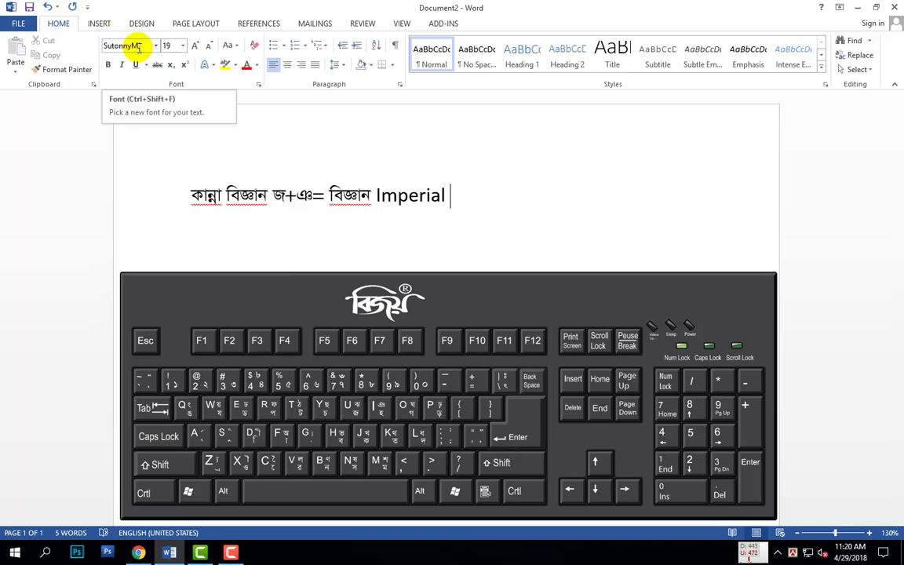
click(793, 553)
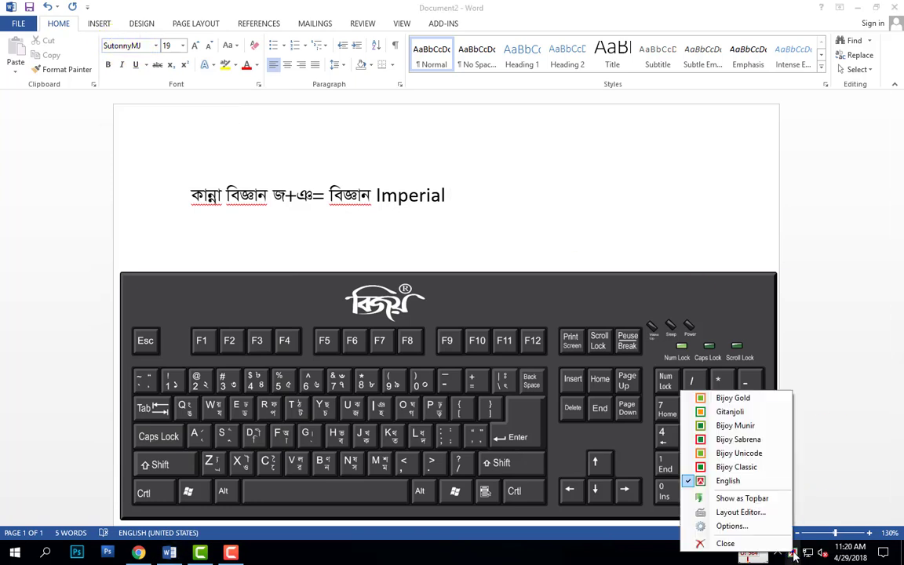
click(747, 499)
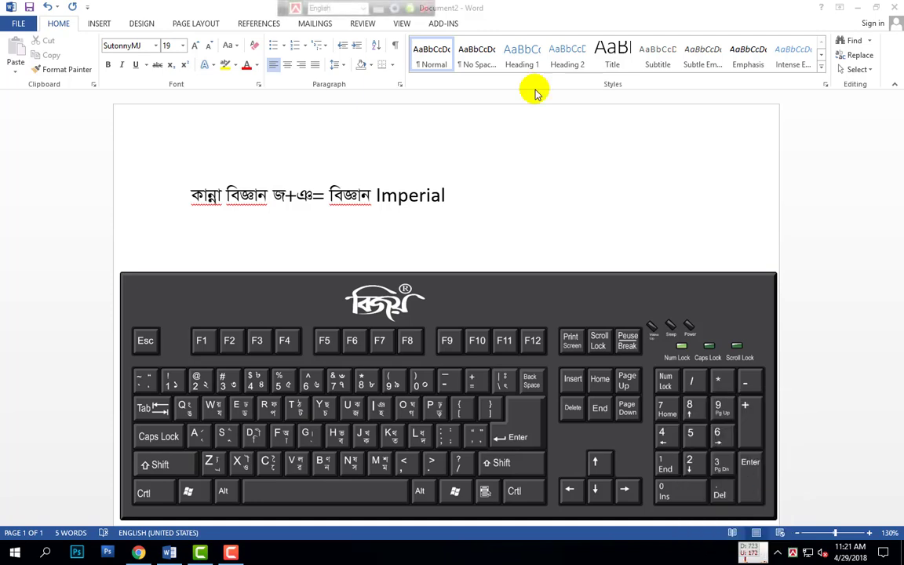
click(461, 204)
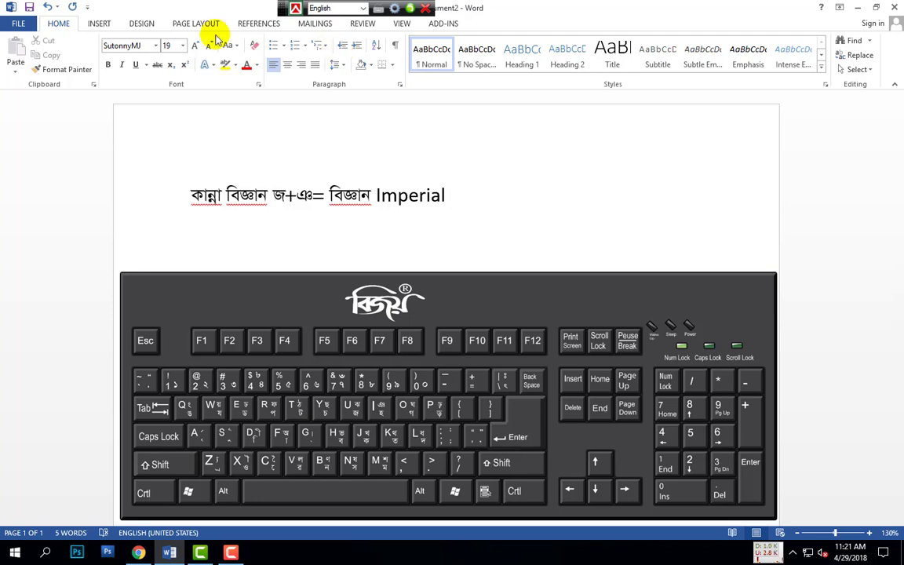
key(ctrl+alt+b)
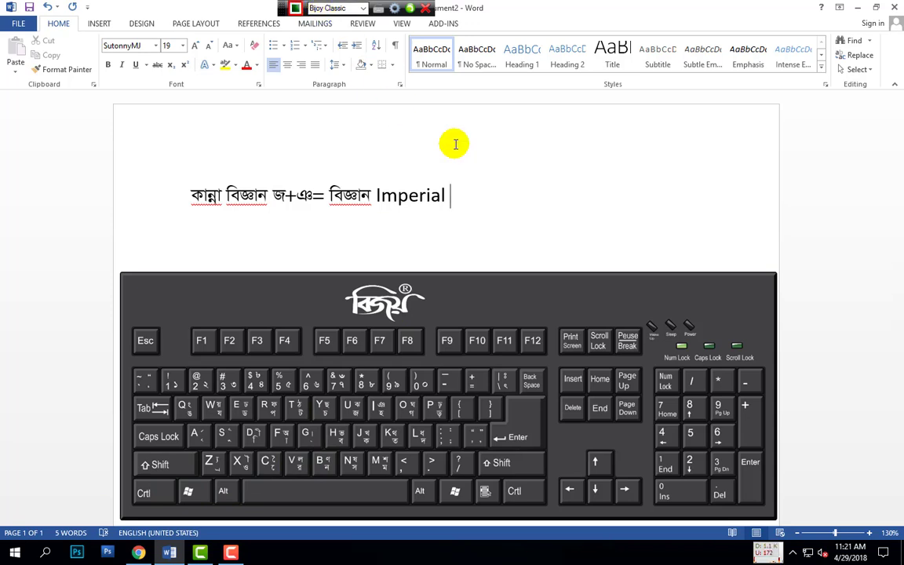
Add the phrase আমার সোনার বাংলা আমি তোমায় after the word Imperial
text(আ)
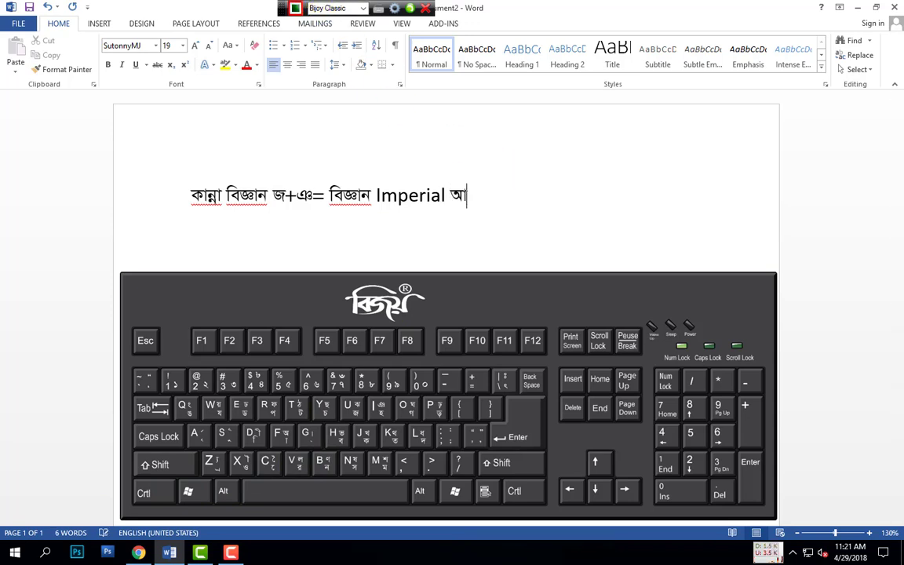
text(মার সো)
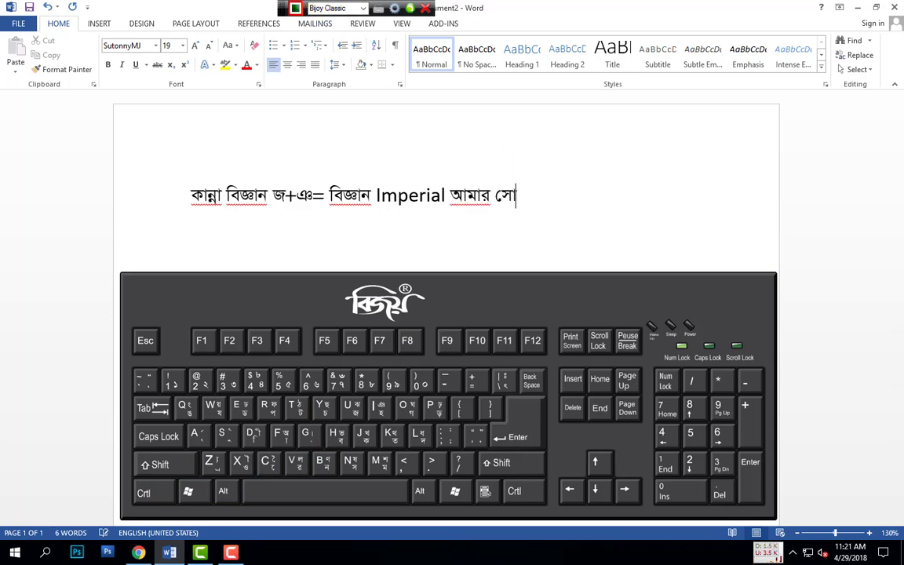
text(নার বাংয়)
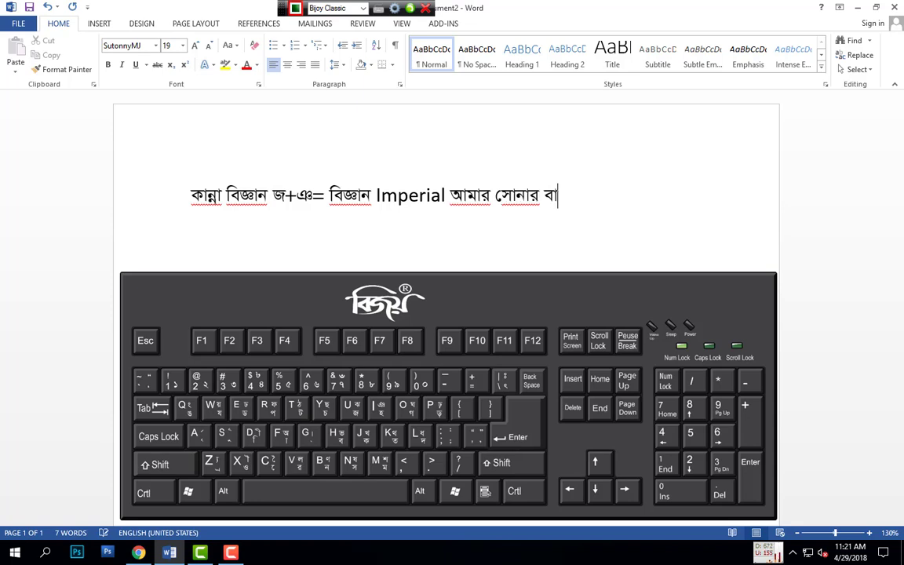
text(ল)
text(া আমি ে)
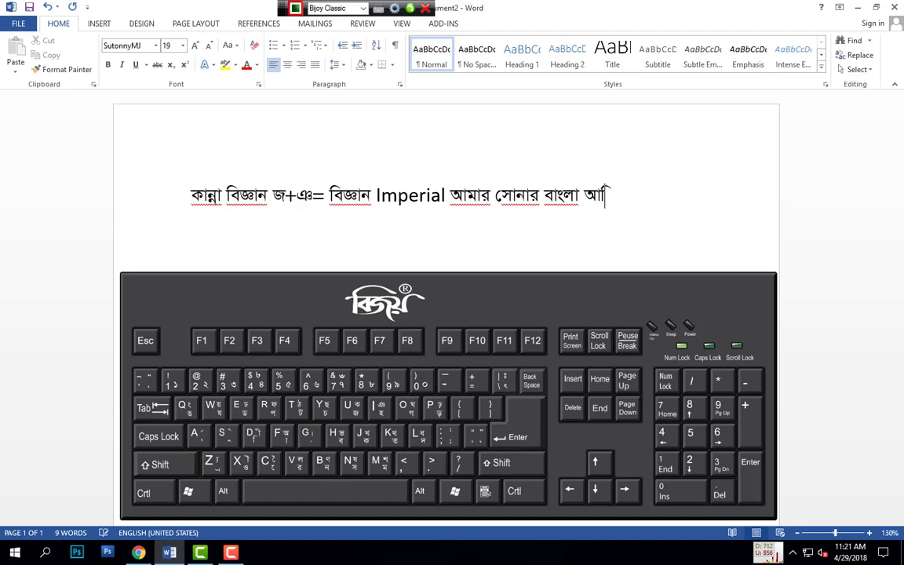
text(তোম)
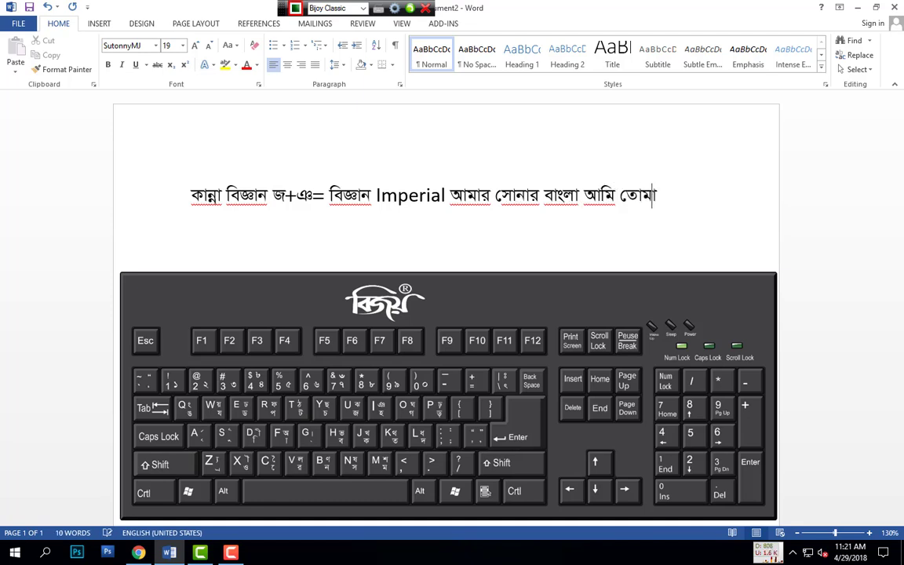
text(ায়)
Shift the keyboard picture slightly to the right and write the word কালিগঞ্জ on a new line below the text
click(414, 286)
drag(420, 281, 435, 291)
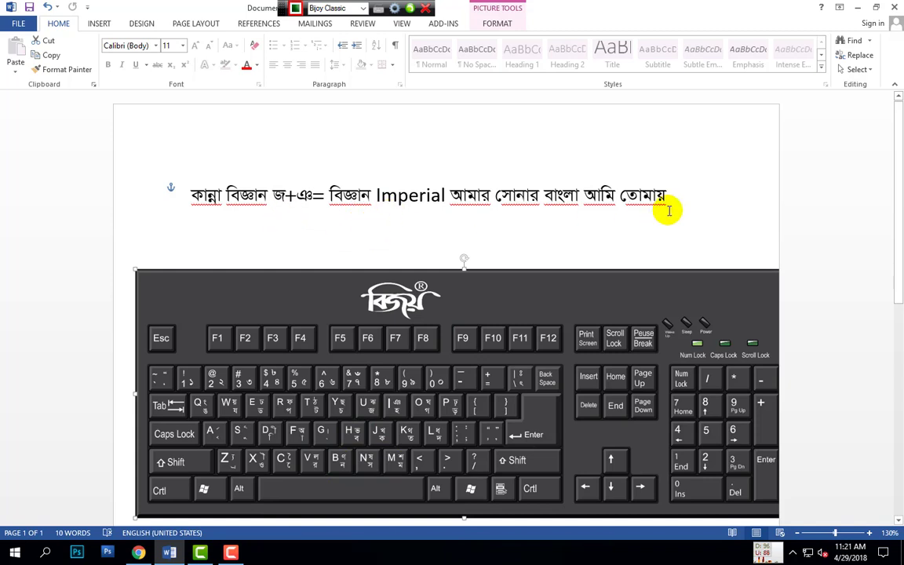
click(702, 189)
key(Return)
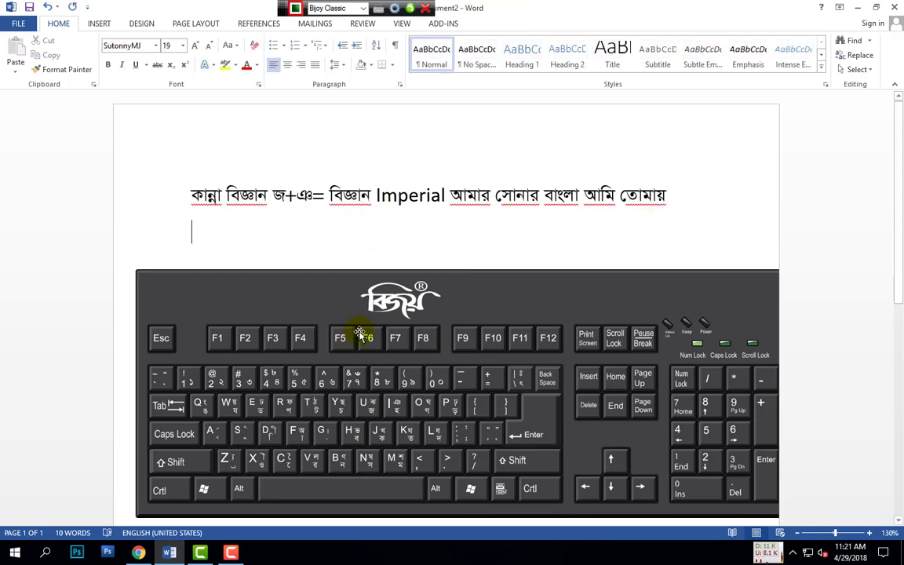
text(কালি)
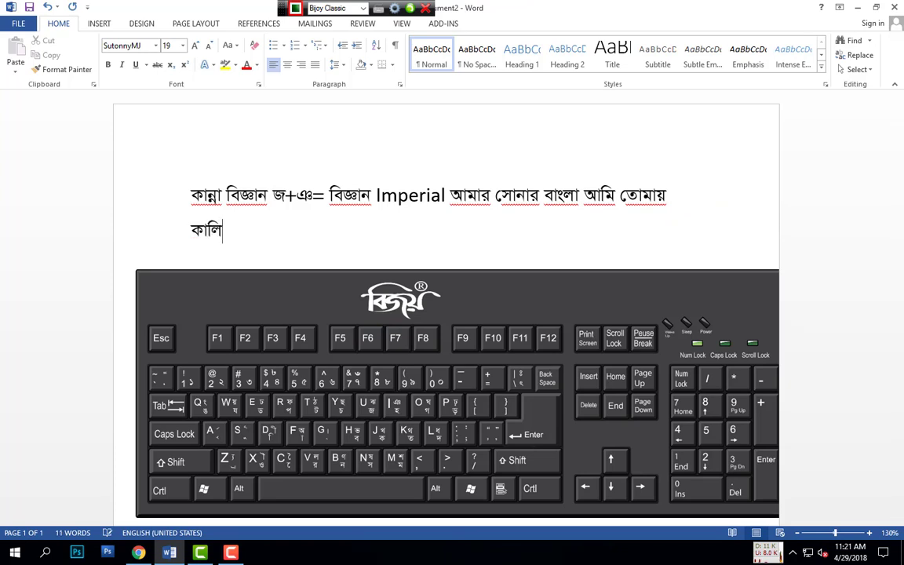
text(ঞ্জ)
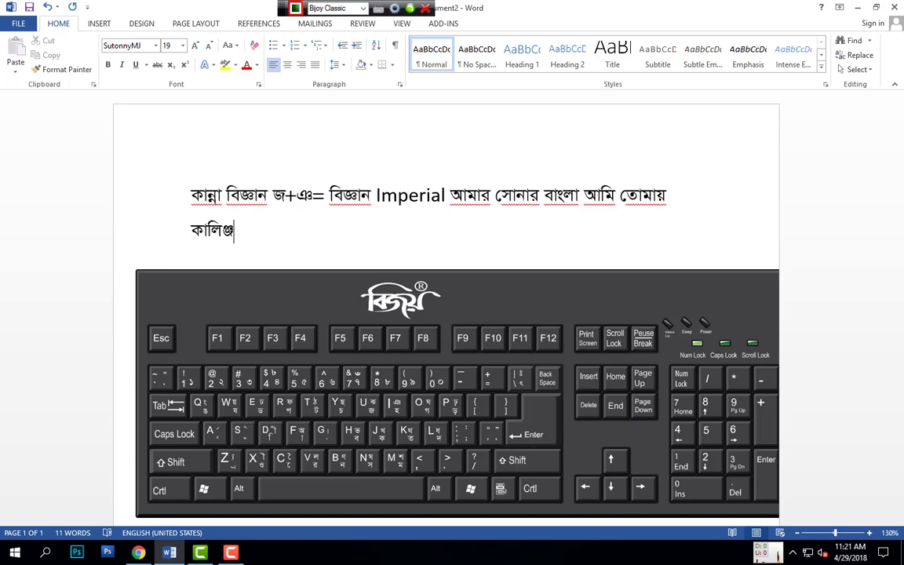
text(গ)
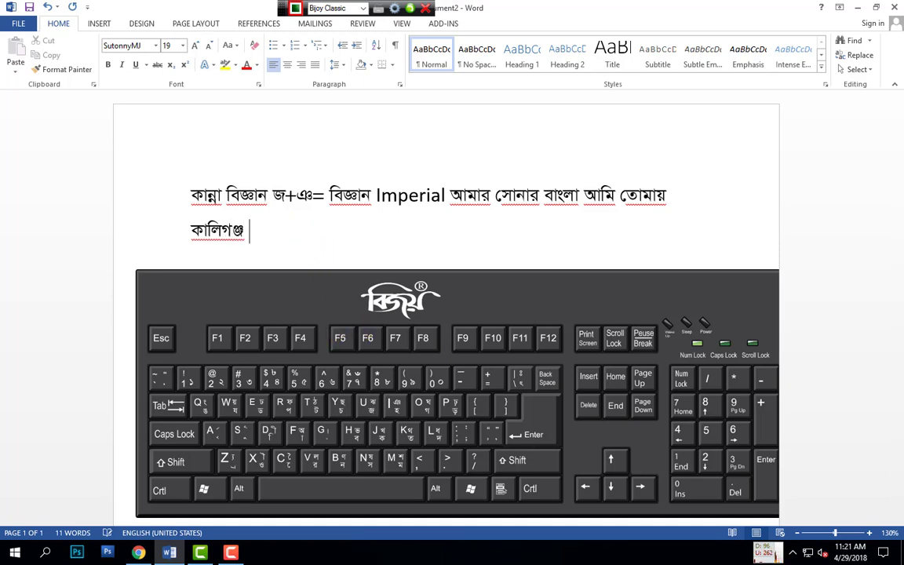
Add the conjunct breakdown ঞ্জ= ঞ+জ after কালিগঞ্জ and switch the Bijoy layout to English
text( ঞ্জ)
text(= এঃ)
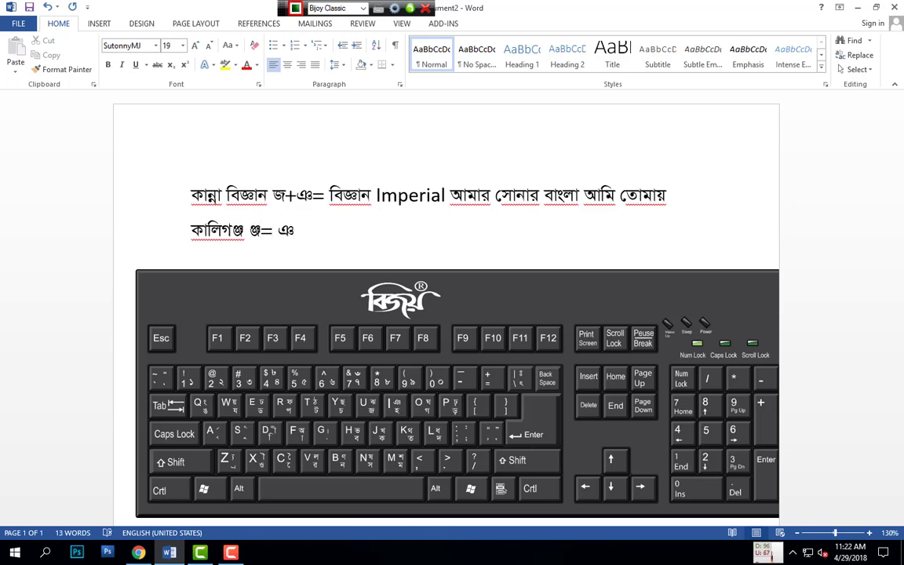
text(+জ)
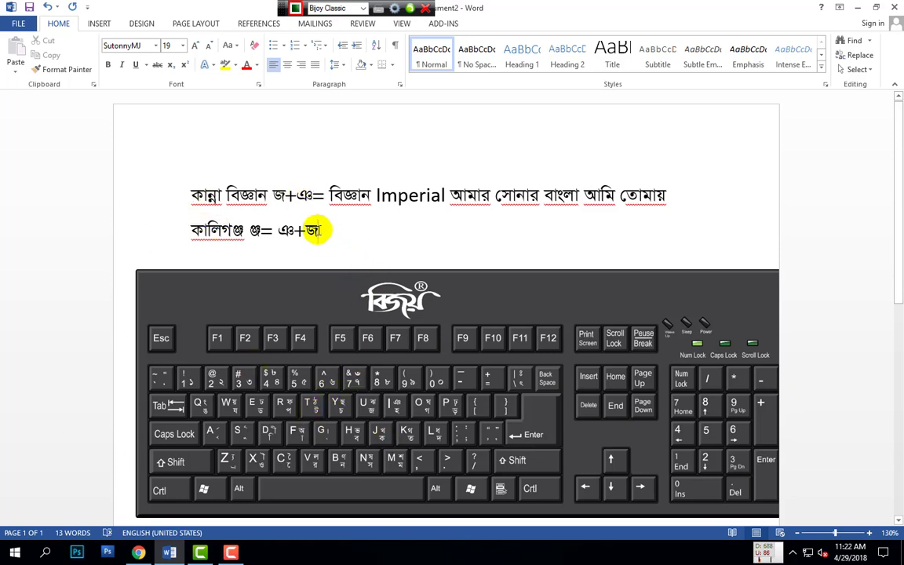
click(314, 8)
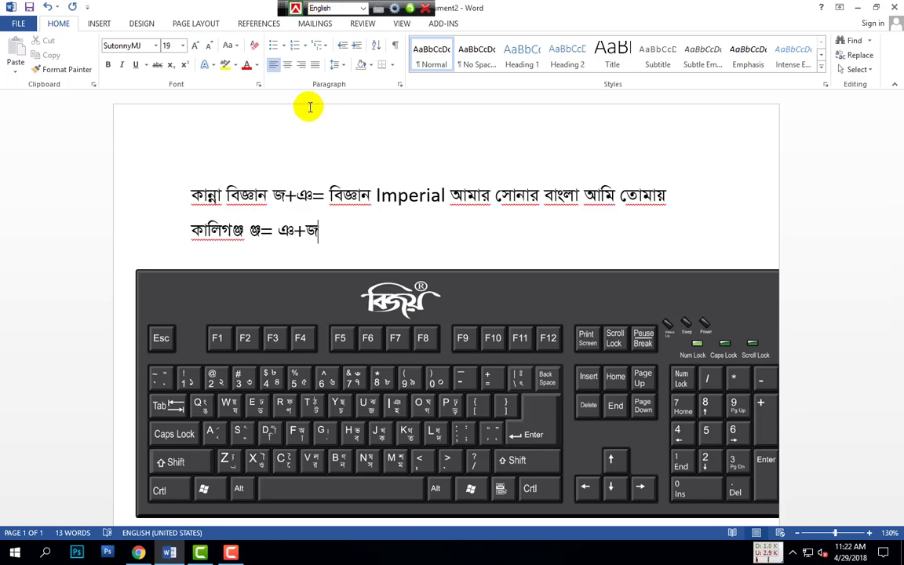
Try Calibri as the font, and return to SutonnyMJ with the Bijoy Classic layout
click(157, 45)
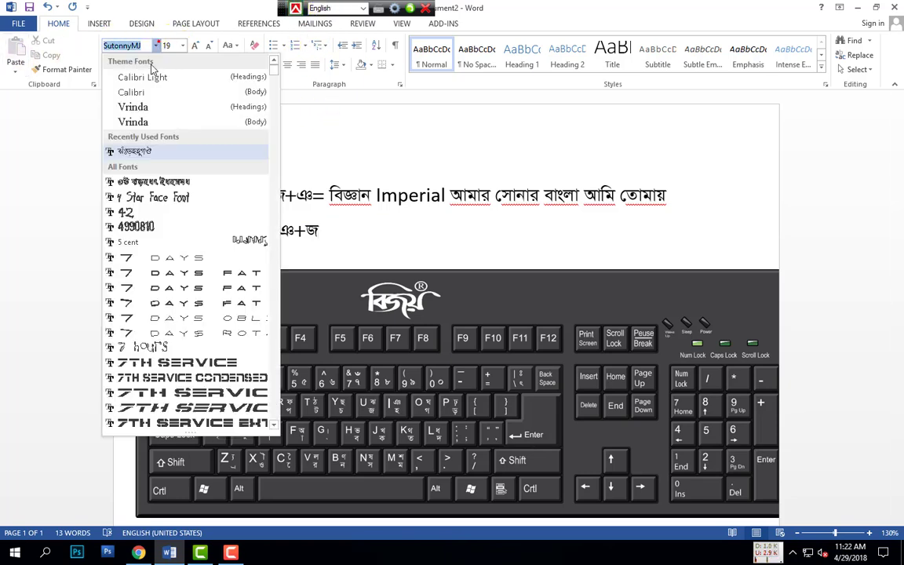
click(130, 91)
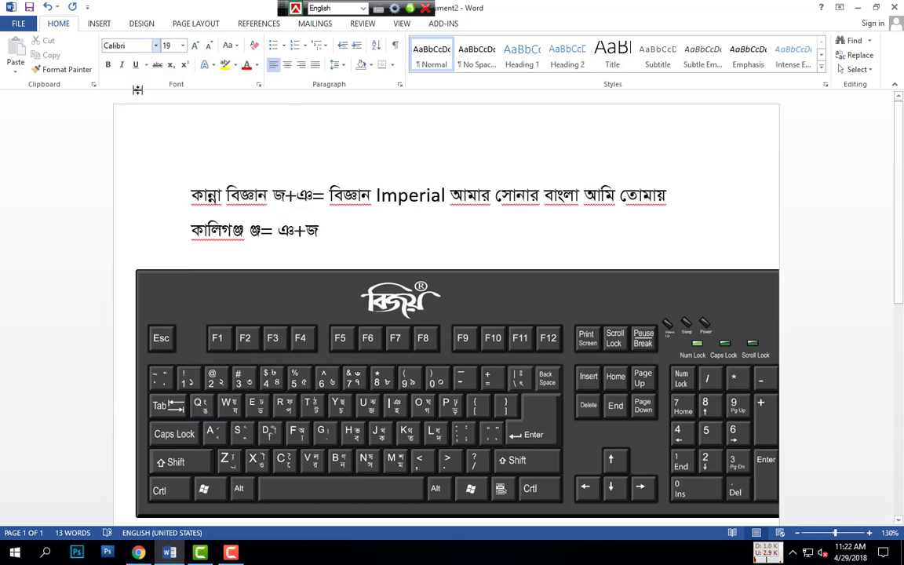
click(359, 11)
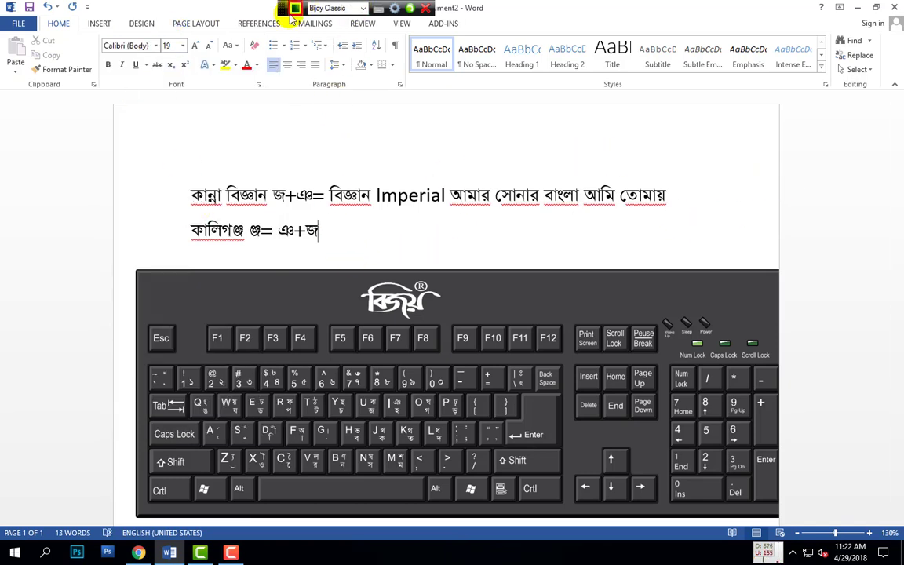
click(156, 45)
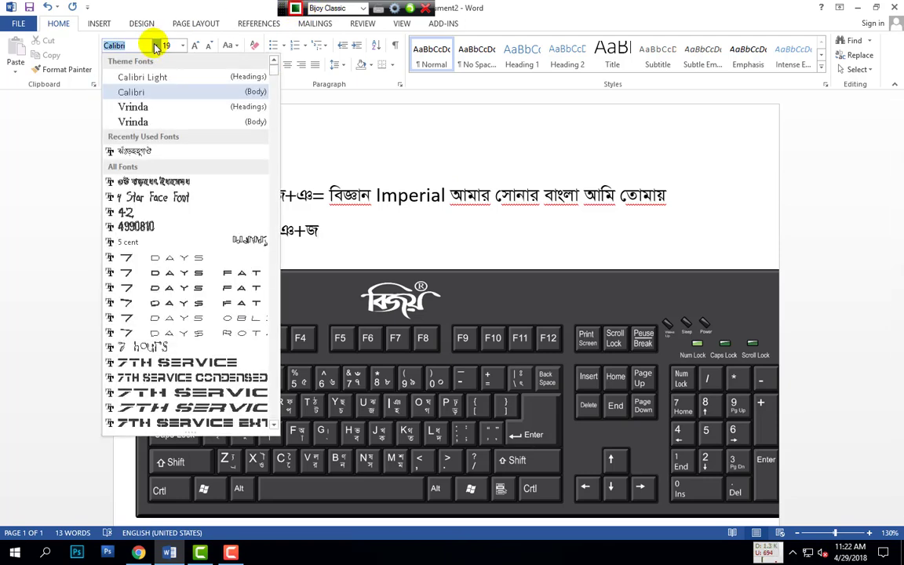
click(139, 163)
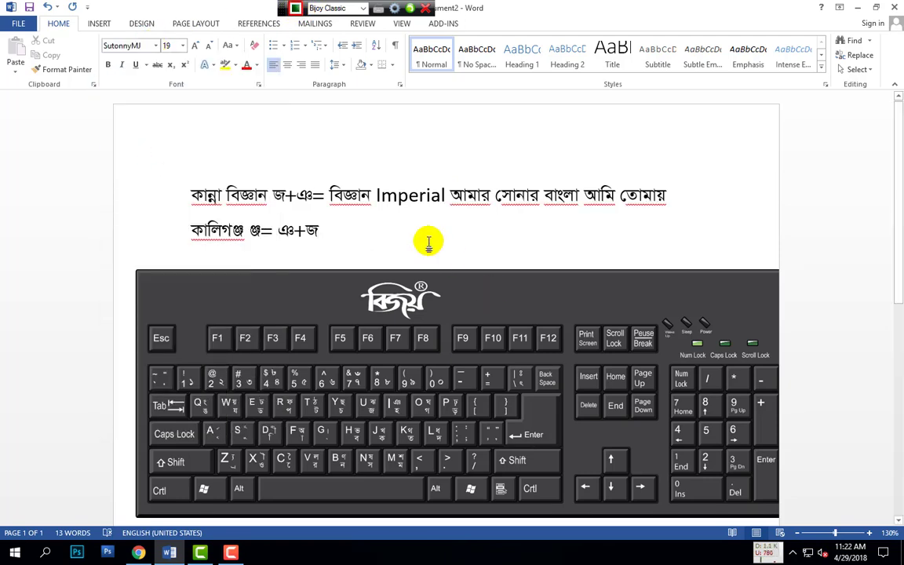
Add the phrase আমার সোনার বাংলা আমি তোমায় after ঞ+জ on the second line, correcting the mistyped letters
text(আমার )
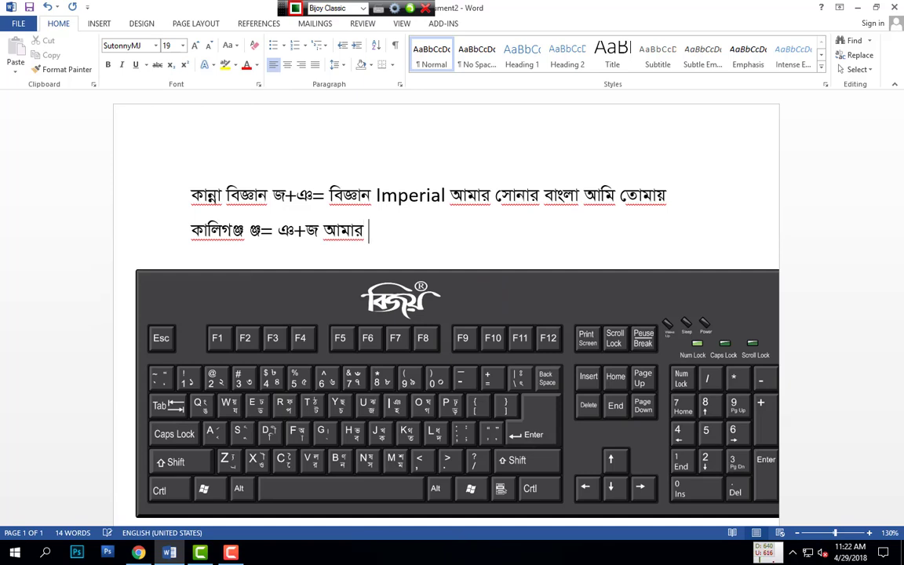
text(সোনার )
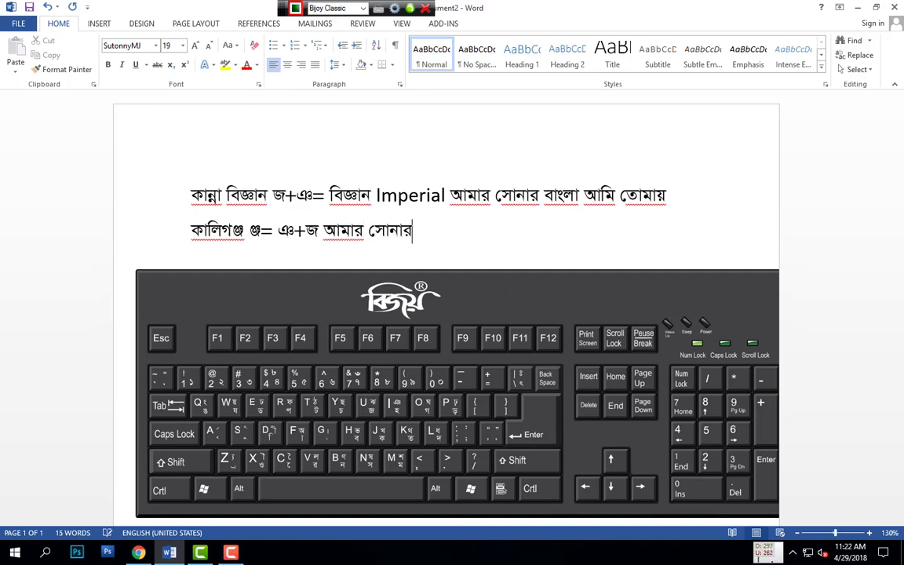
text(বাংলা আি, ে)
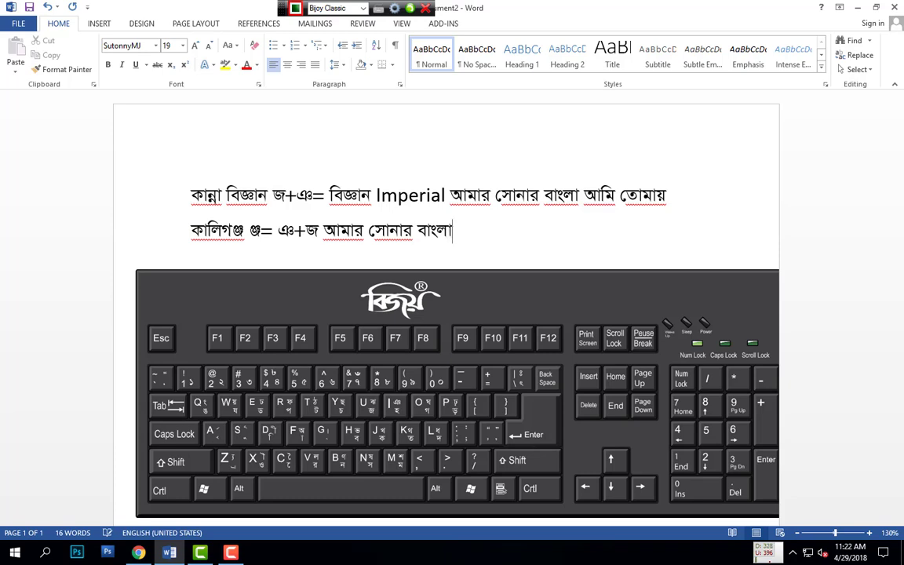
key(BackSpace)
key(BackSpace)
key(BackSpace)
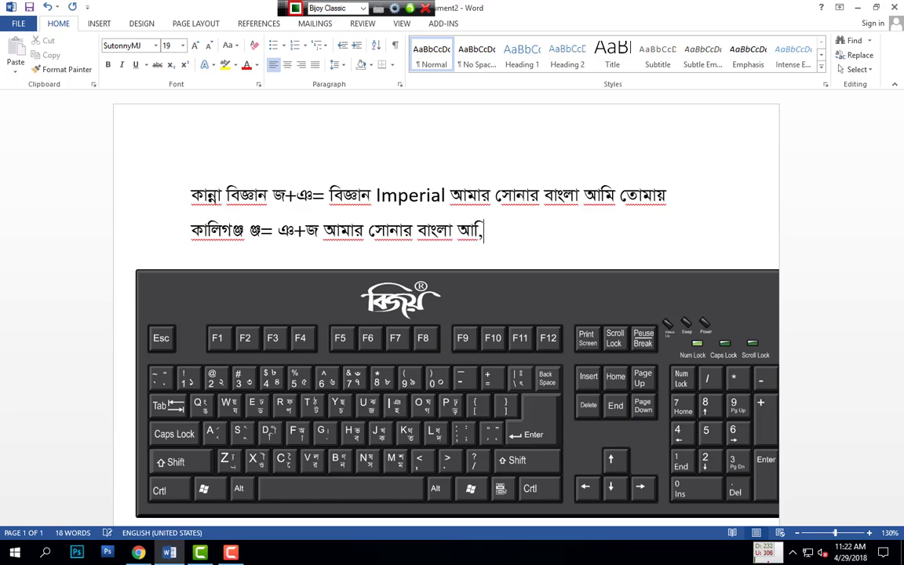
text(মি তেমা)
key(BackSpace)
key(BackSpace)
key(BackSpace)
key(BackSpace)
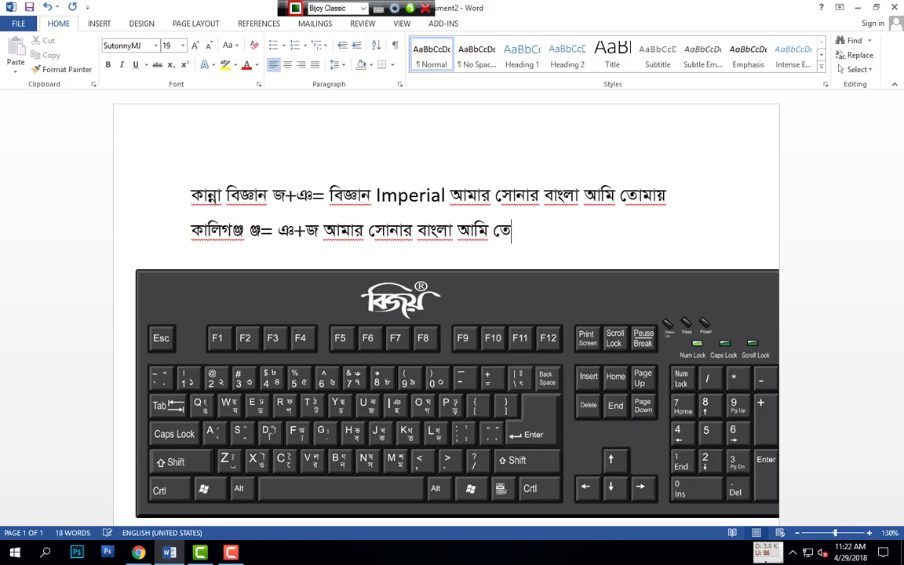
text(েতামায়)
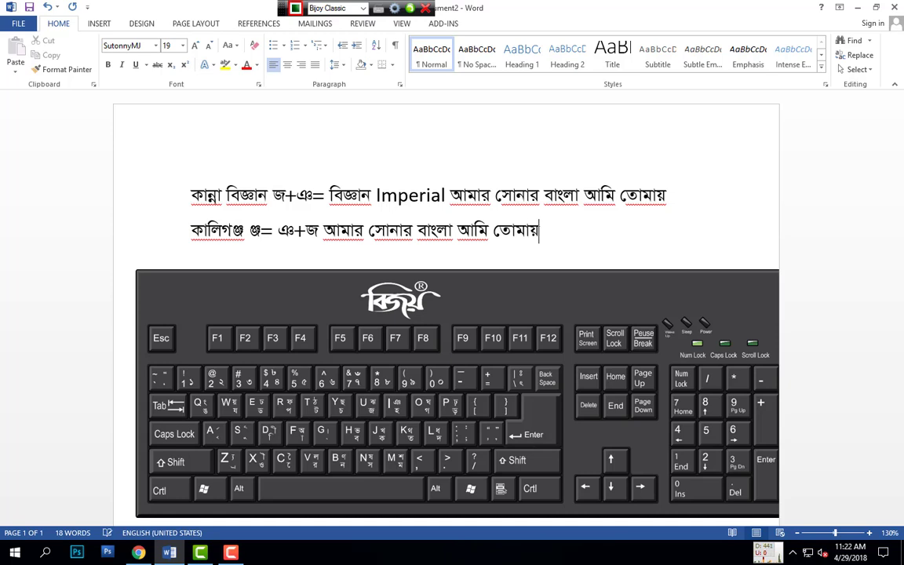
Complete the second line with the words ভালবাসি চিরদিন
text( ভালব)
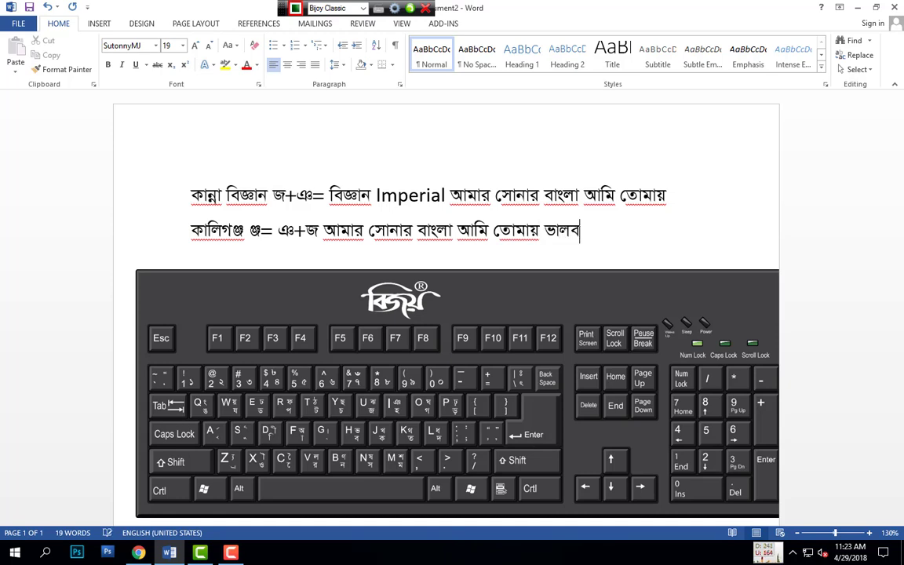
text(াসি চির)
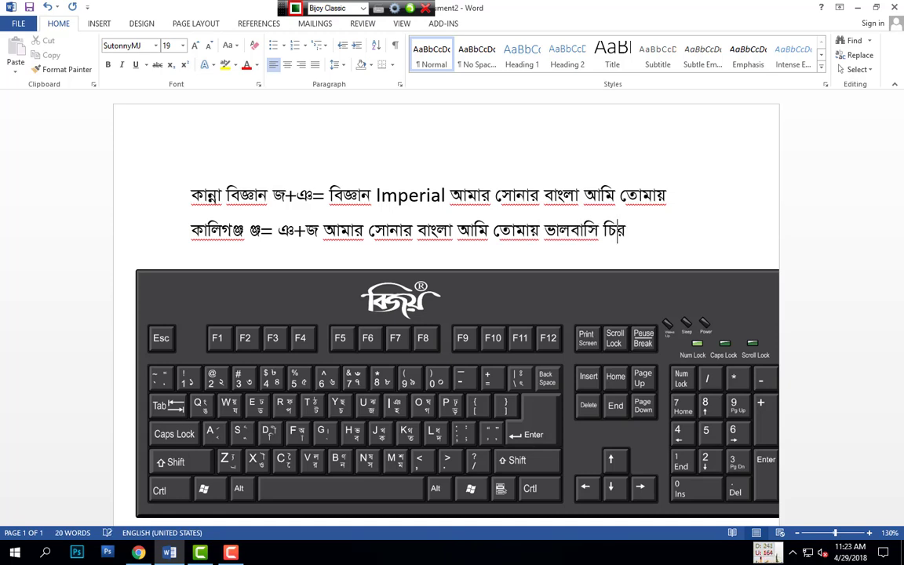
text(দিন)
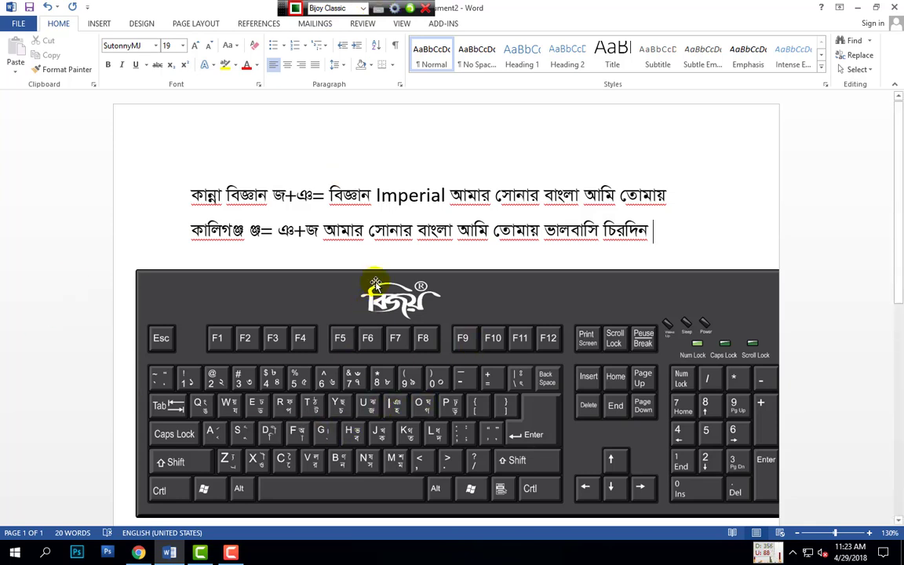
Clear the whole document, removing both text lines and the keyboard picture
drag(369, 289, 387, 287)
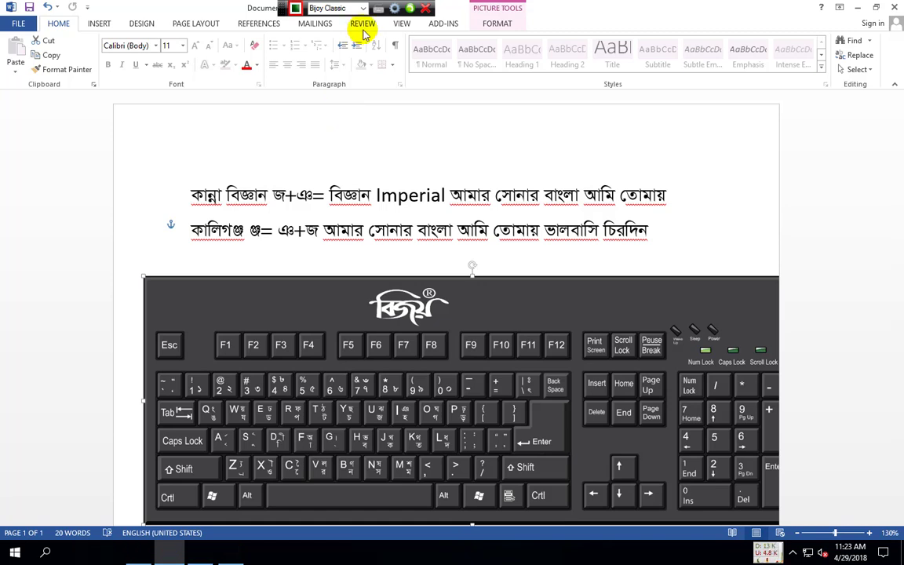
click(829, 233)
key(ctrl+a)
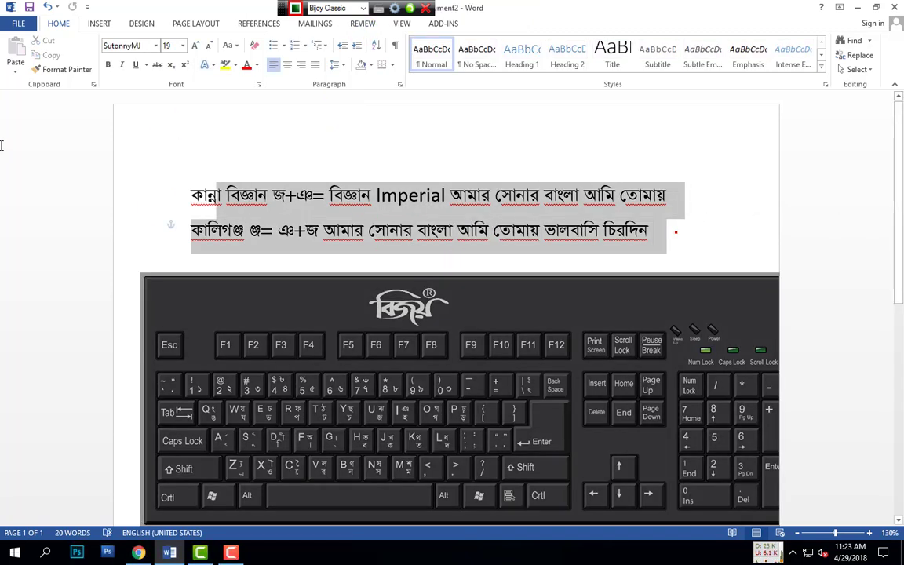
key(Delete)
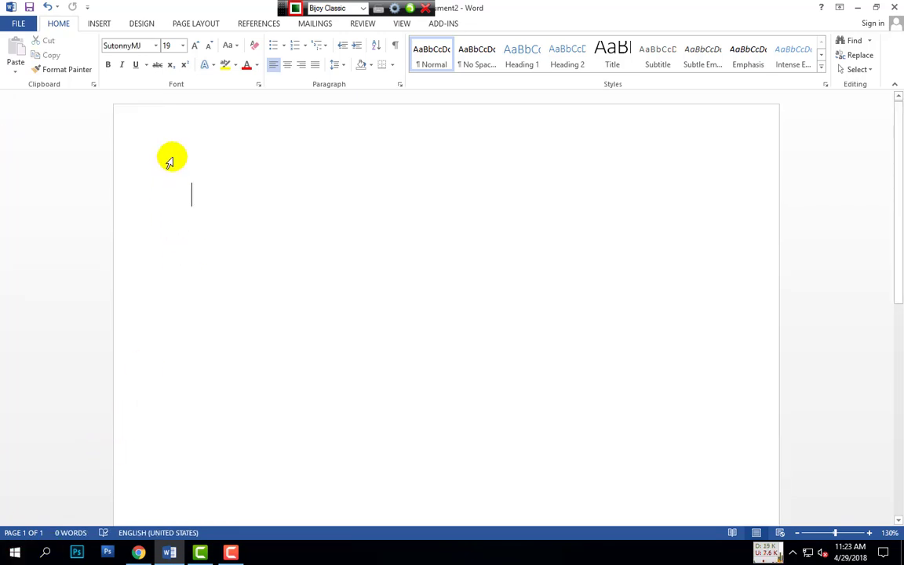
click(156, 45)
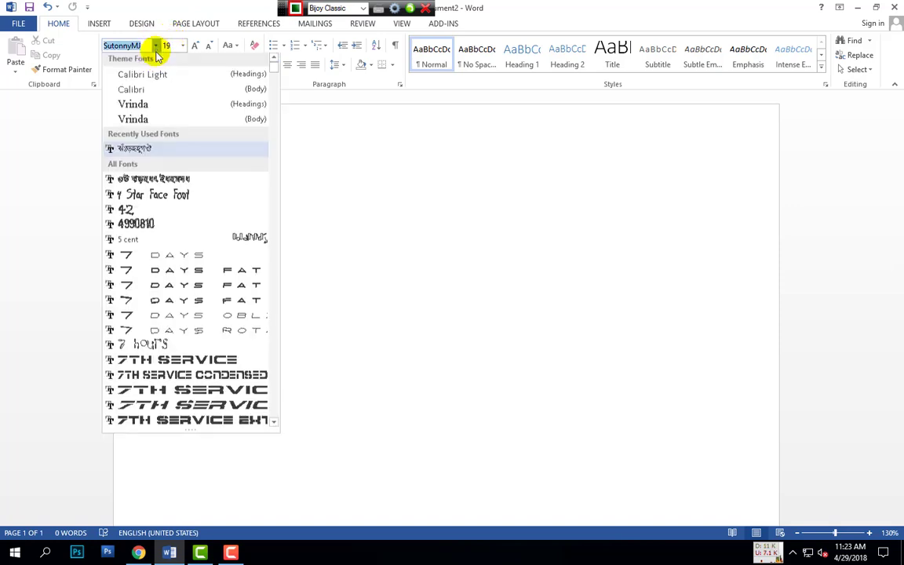
click(139, 91)
click(263, 269)
click(301, 165)
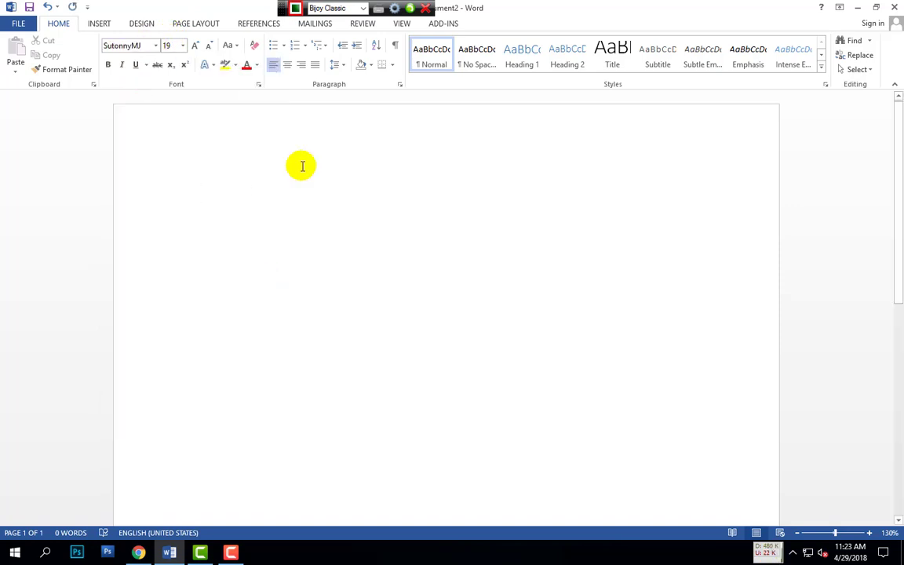
Change the Bijoy keyboard layout to Bijoy Unicode and place the cursor in the empty document
key(ctrl+alt+b)
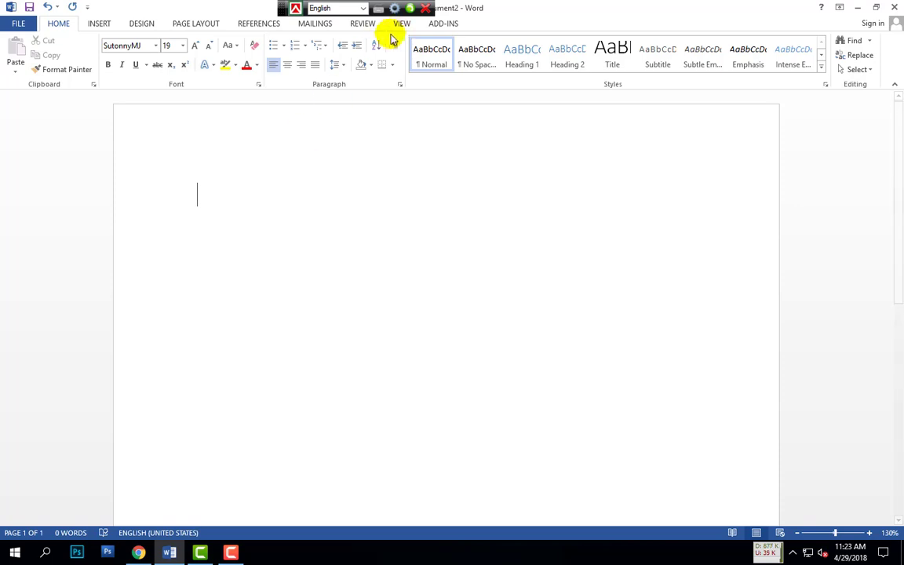
click(362, 8)
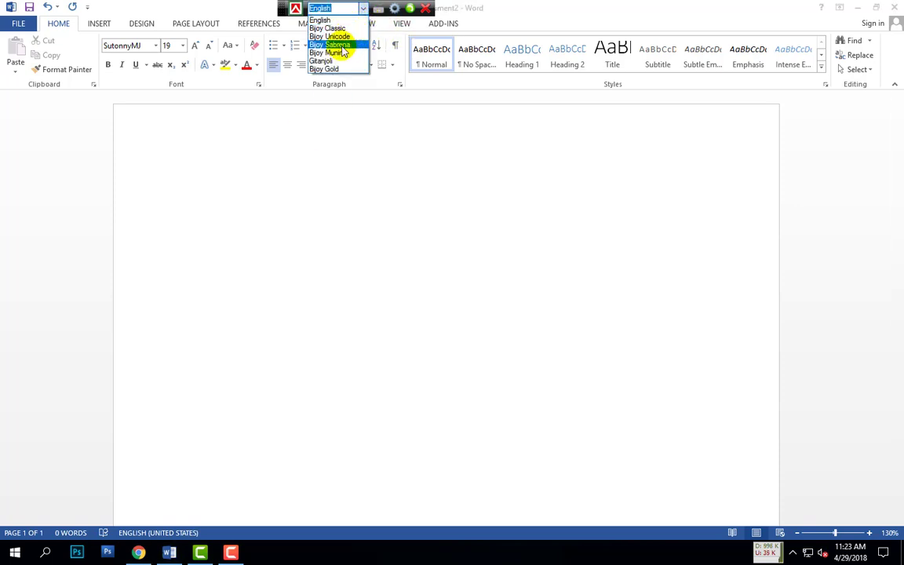
click(326, 36)
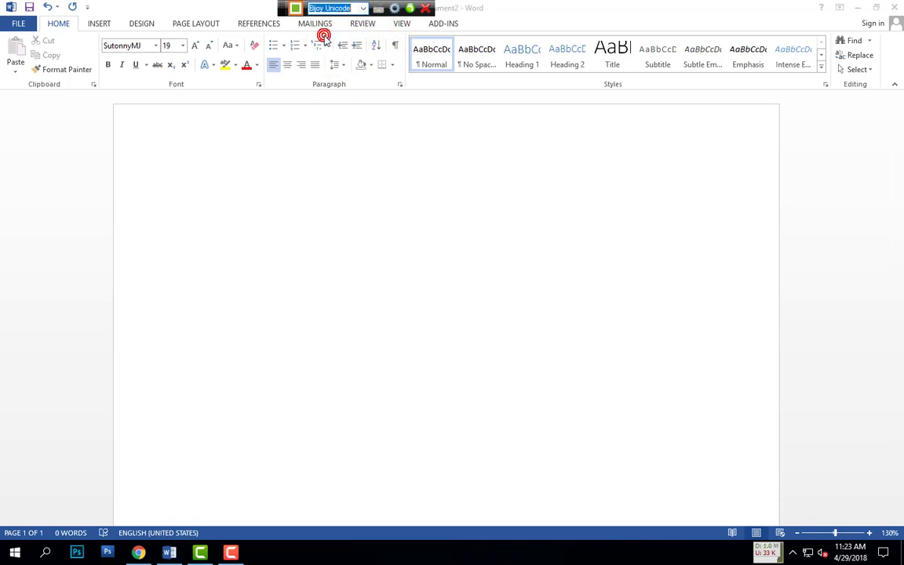
click(293, 194)
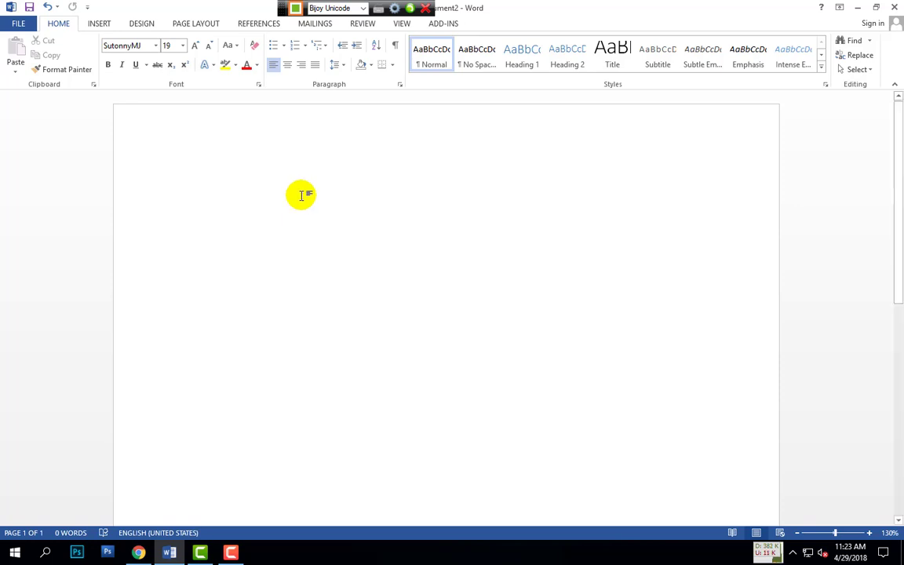
Switch to Chrome and start a new post on the Imperial Institute of Technology Facebook page
click(139, 553)
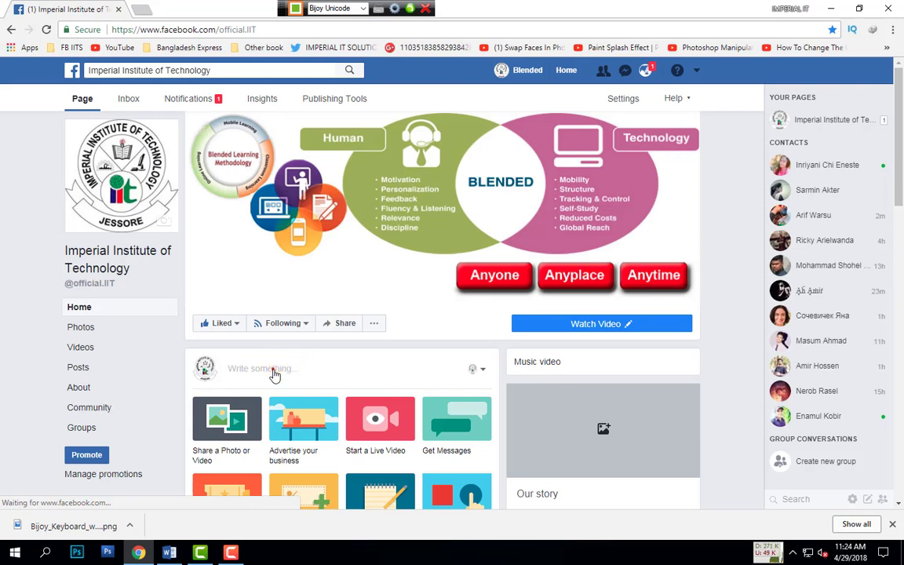
click(268, 368)
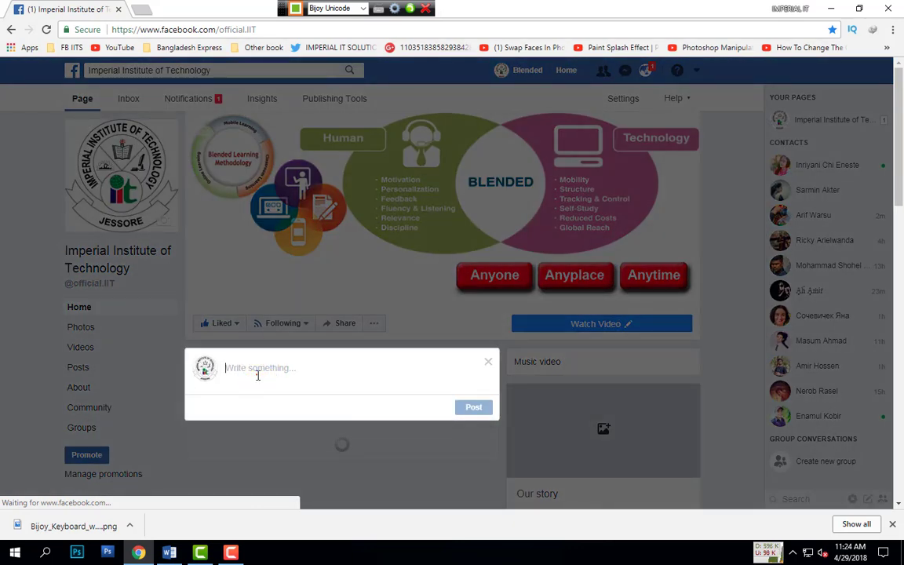
click(256, 374)
Test the Bijoy Unicode layout by writing আমা in the post, and clear the text again
text(আ)
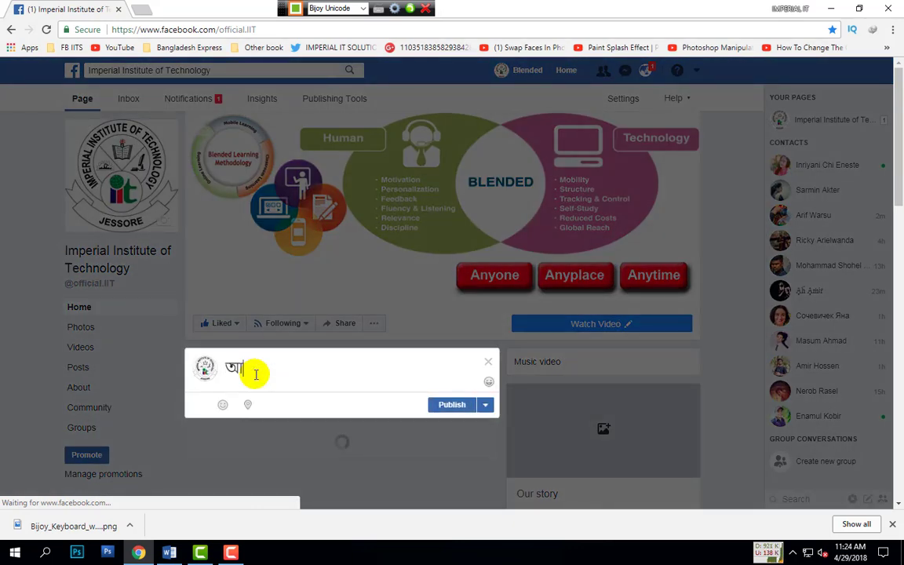
text(মা)
key(BackSpace)
key(BackSpace)
key(BackSpace)
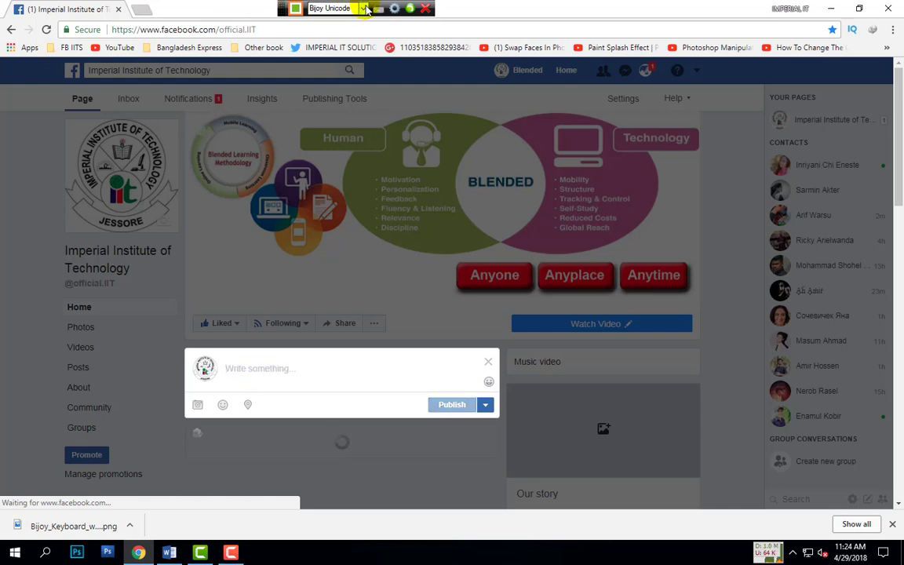
click(314, 9)
click(335, 37)
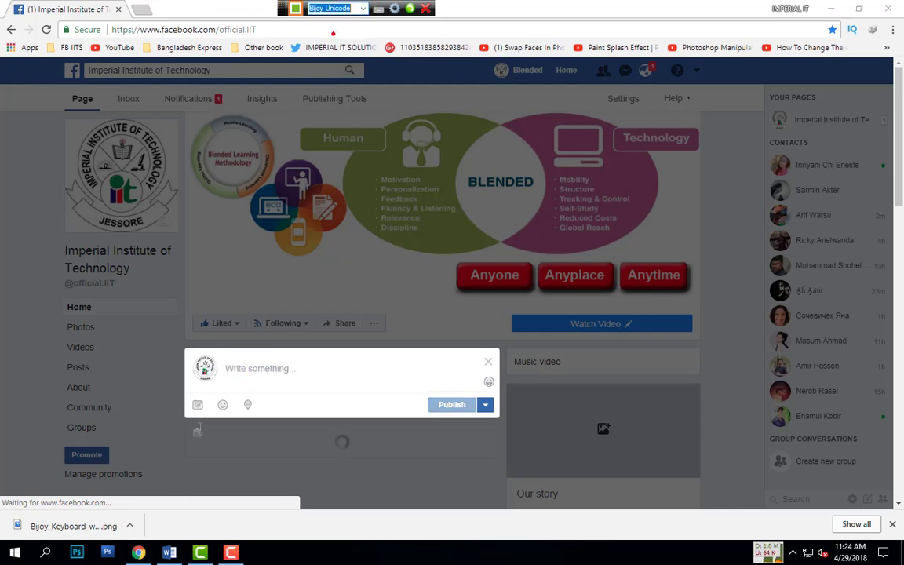
click(248, 377)
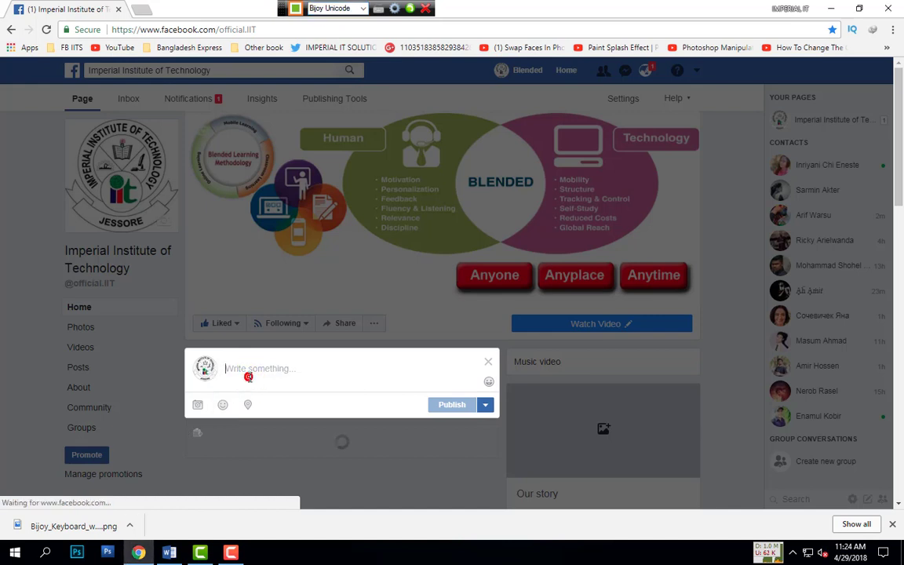
Try writing in the Facebook post with the Bijoy Classic layout, and clear the test letters
click(363, 9)
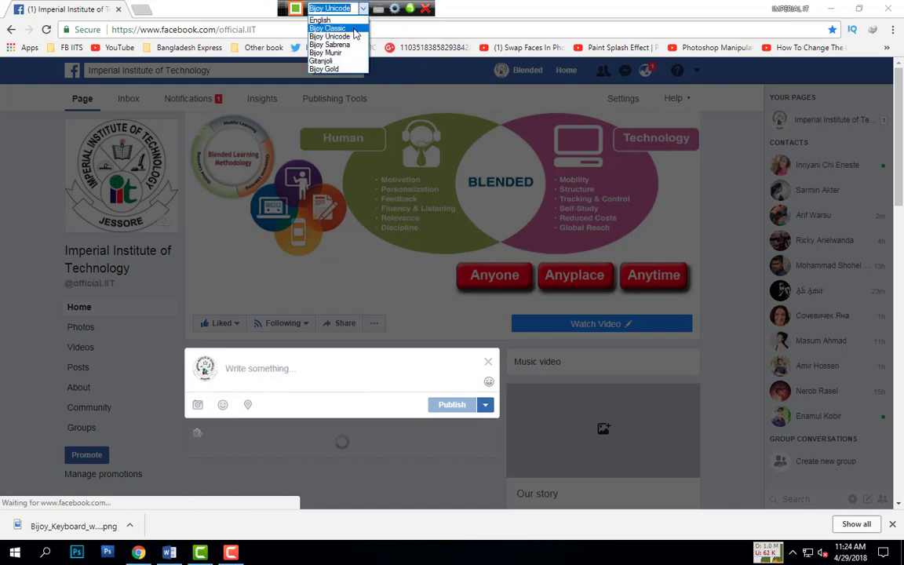
click(329, 28)
click(239, 376)
text(VwWvvwvwv)
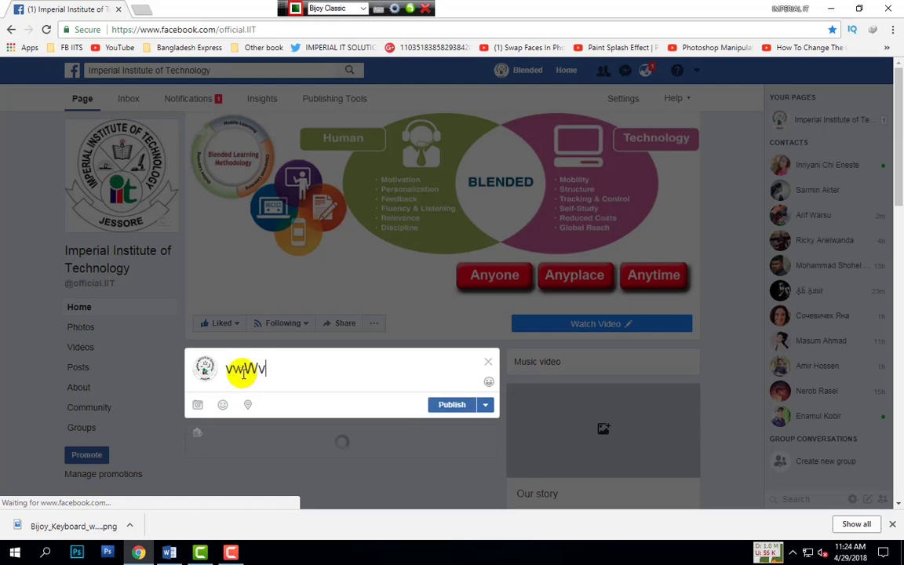
key(BackSpace)
key(BackSpace)
key(BackSpace)
key(BackSpace)
key(BackSpace)
key(BackSpace)
key(BackSpace)
key(BackSpace)
key(BackSpace)
key(BackSpace)
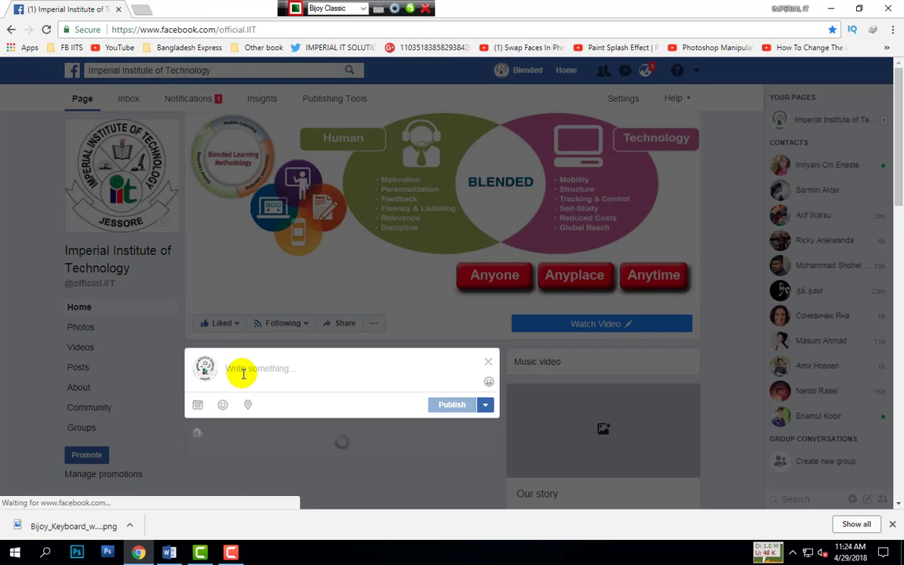
click(243, 374)
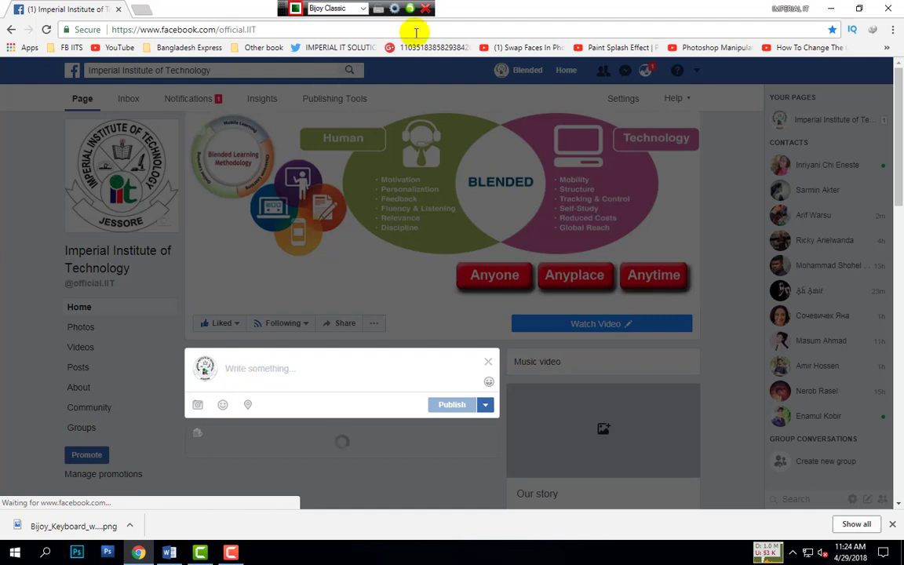
Set the Bijoy layout back to Bijoy Unicode for the Facebook post
click(365, 8)
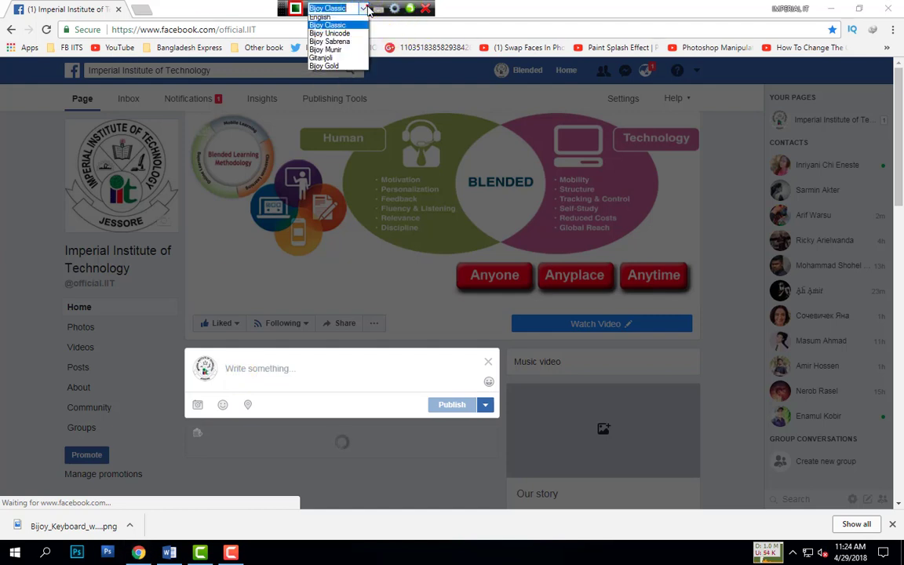
click(338, 36)
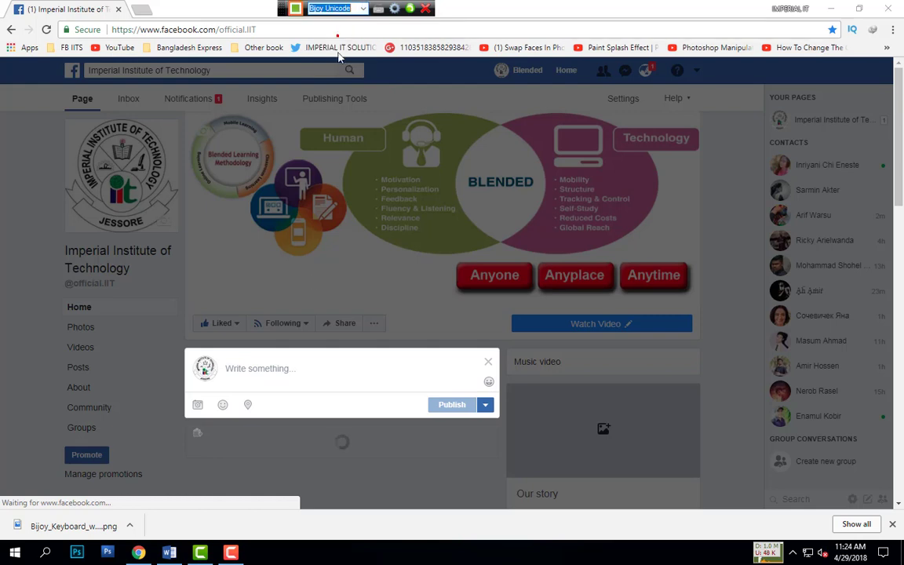
Write আমা in the Facebook post with the Bijoy Unicode layout, and erase it
click(269, 374)
text(আমা)
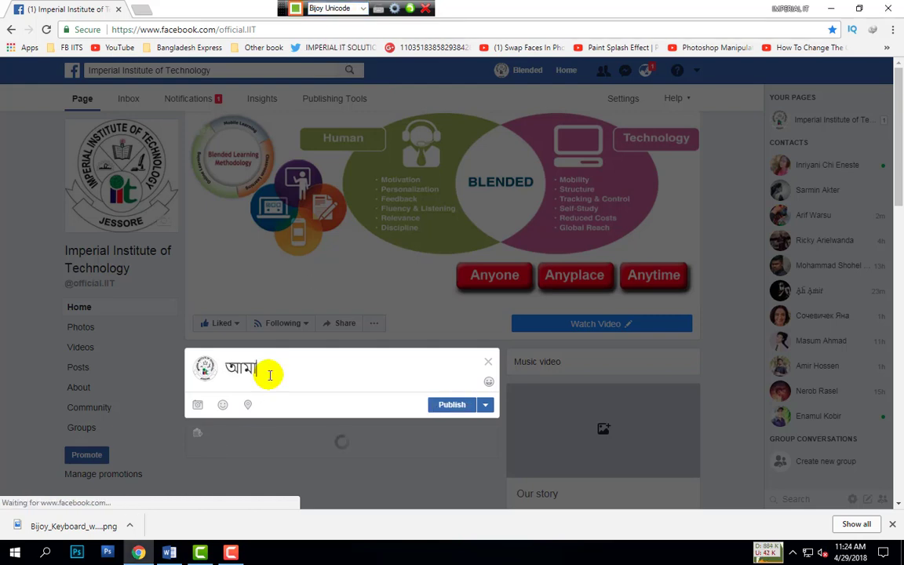
key(BackSpace)
key(BackSpace)
key(BackSpace)
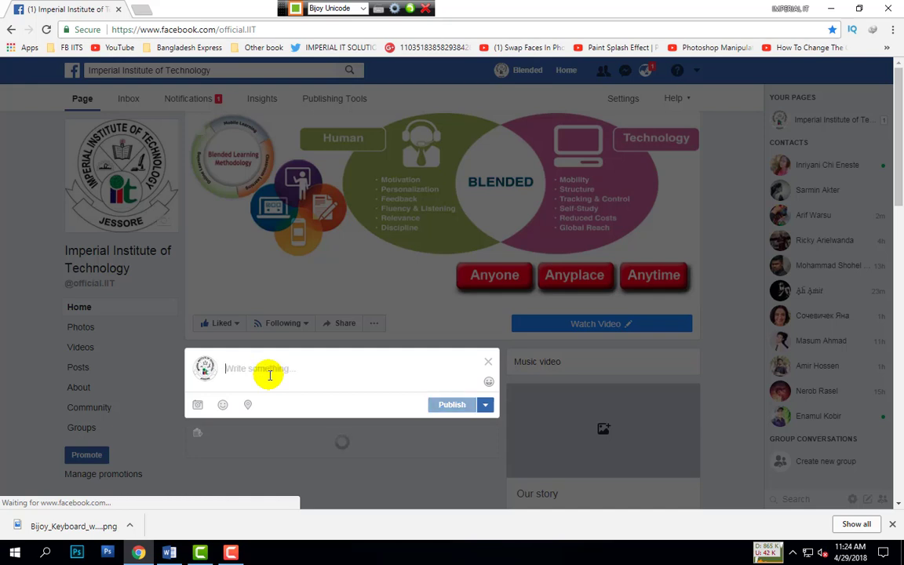
Write the word ইম্পেরিয়াল in the Facebook post, and delete the whole word
text(হ্ম্পেরিয়)
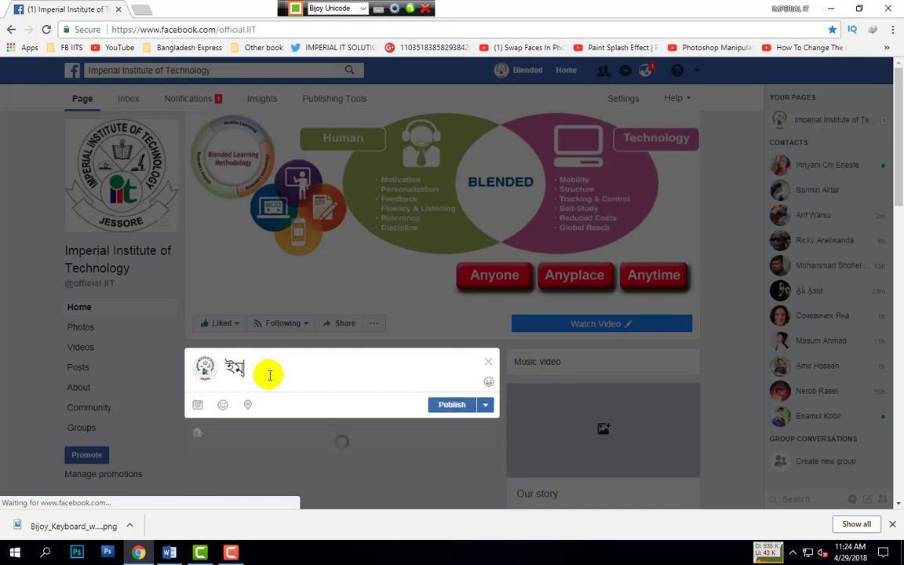
text(াল)
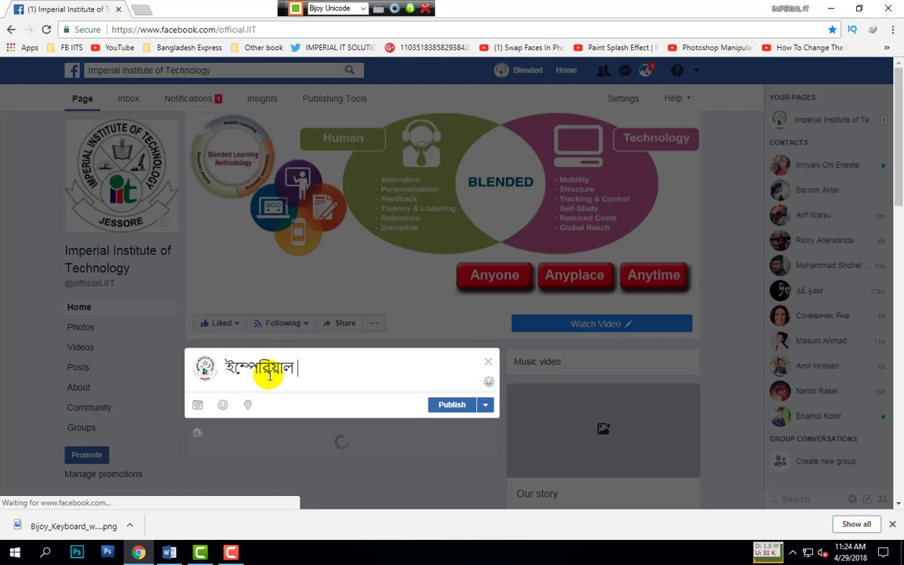
drag(323, 371, 225, 363)
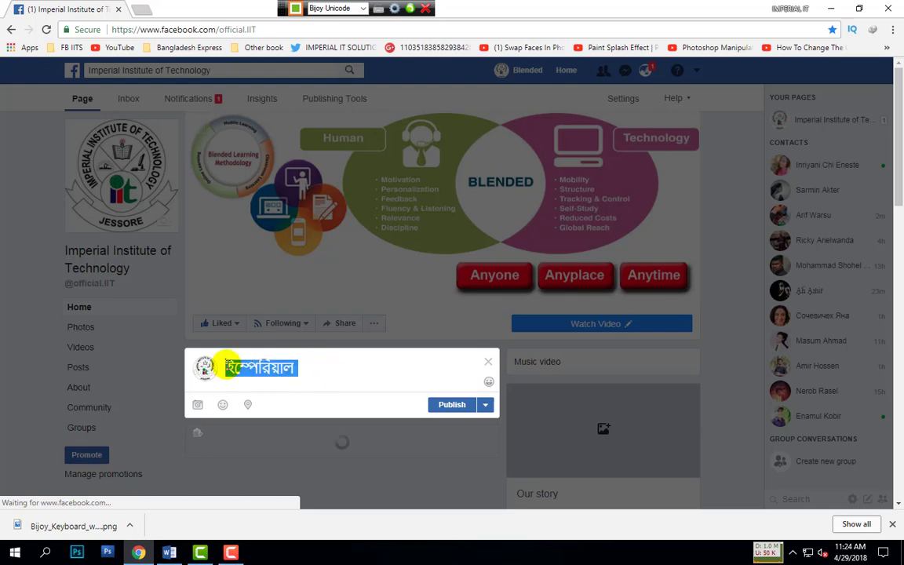
key(BackSpace)
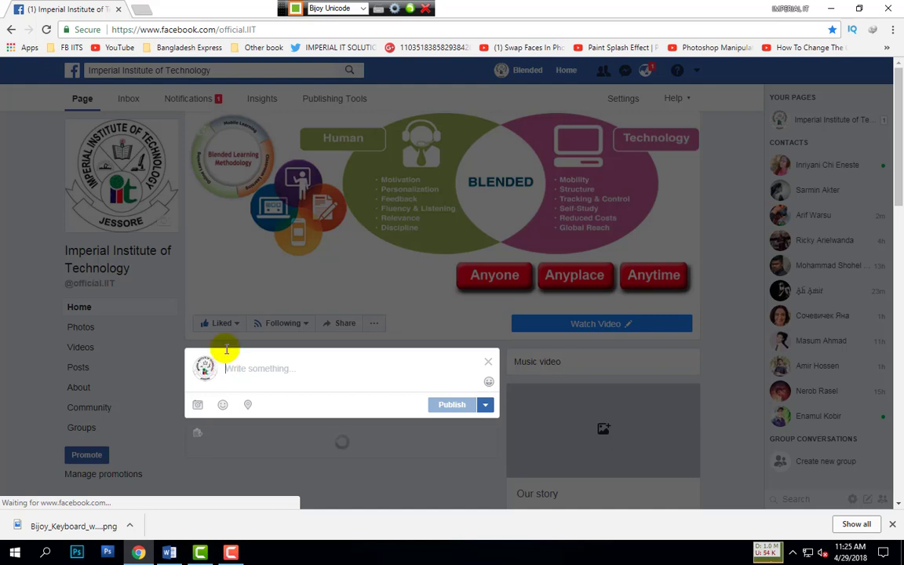
Switch the Bijoy keyboard layout to English
key(ctrl+alt+b)
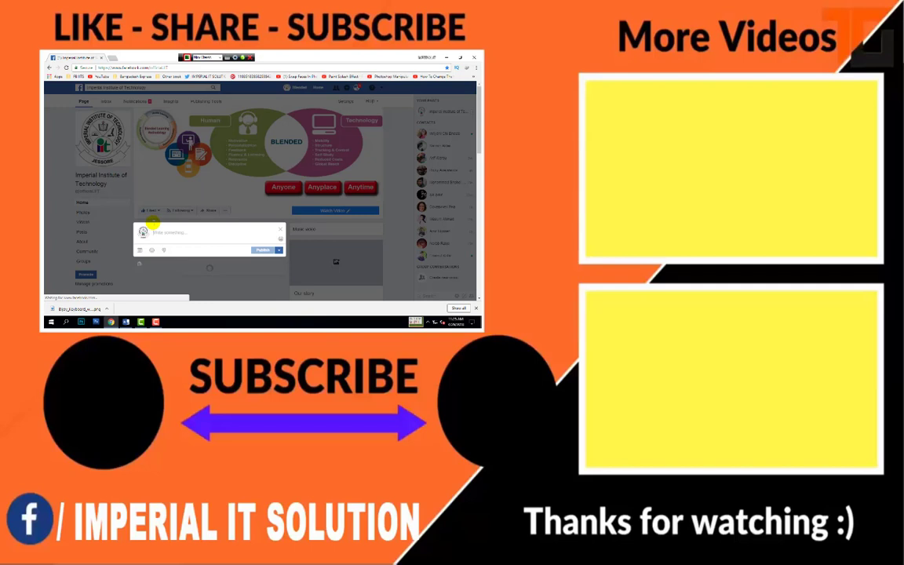
key(ctrl+alt+b)
mouse_move(126, 321)
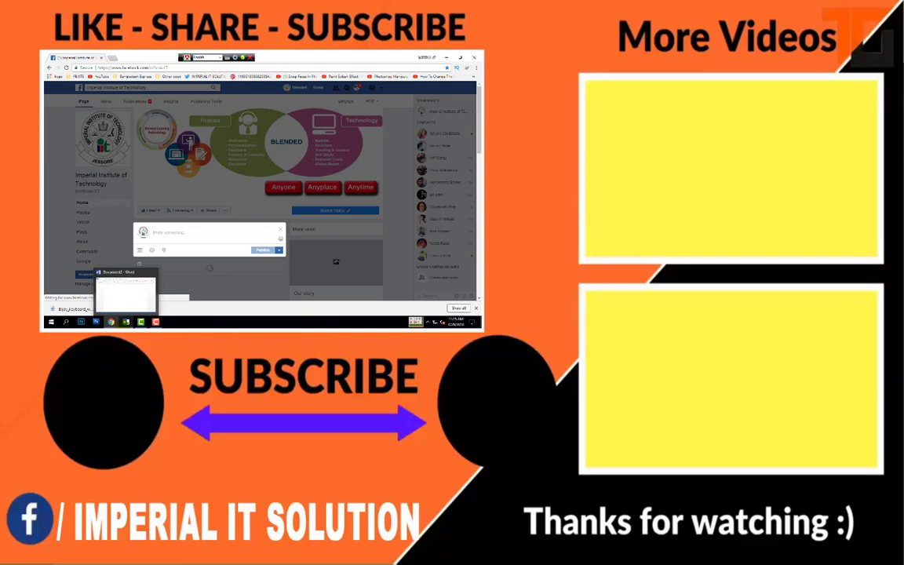
click(156, 322)
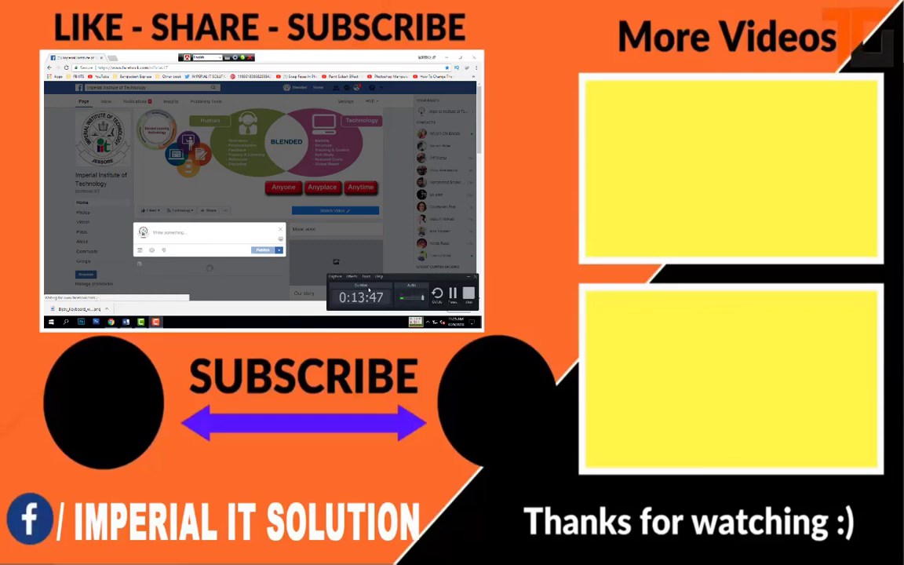